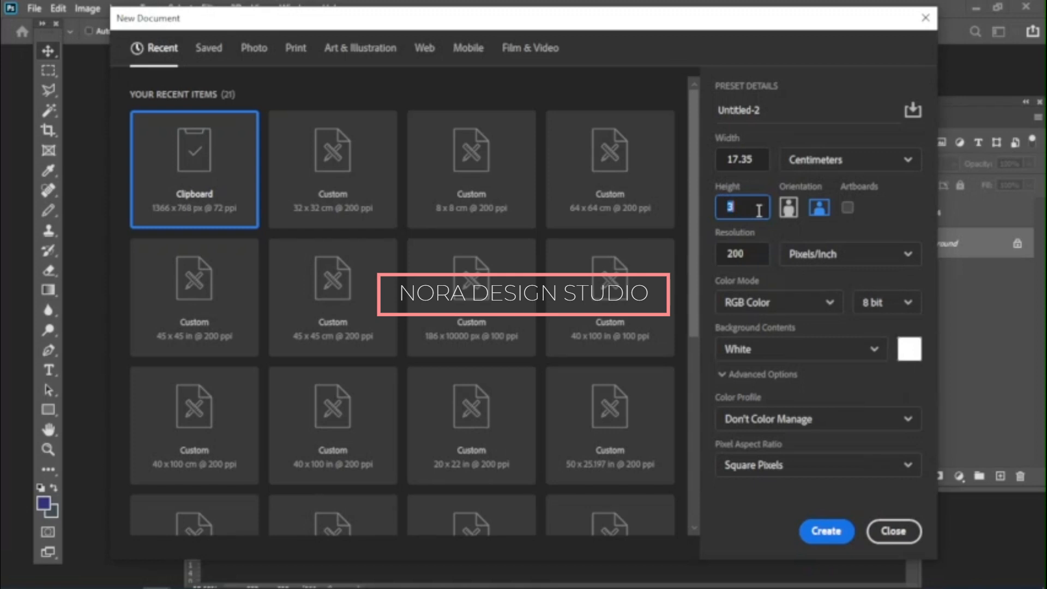
Create a 16 × 16 cm RGB document at 200 pixels/inch with a white background
left_click(758, 160)
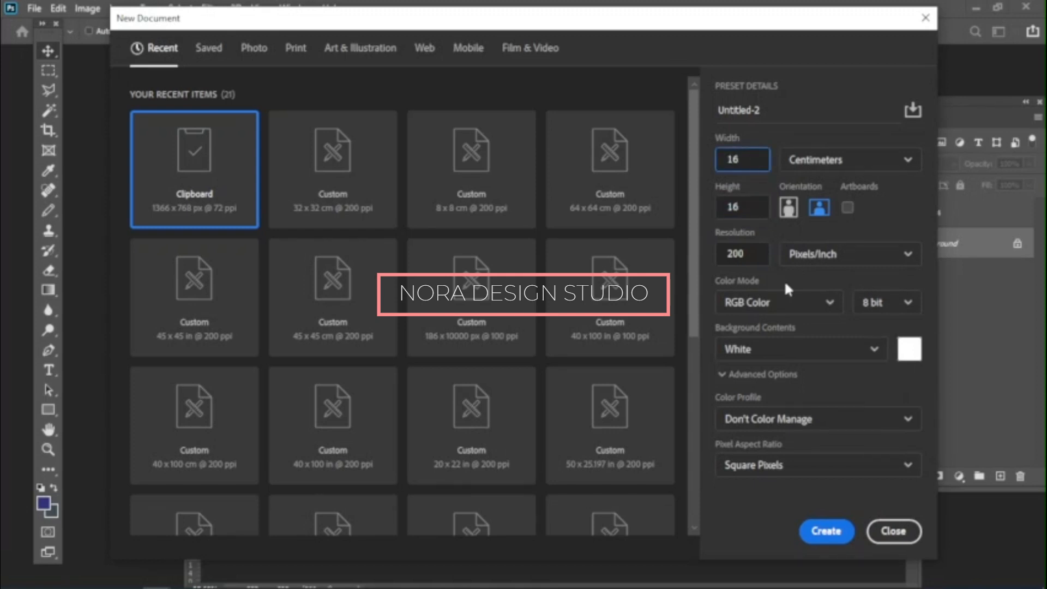
left_click(825, 531)
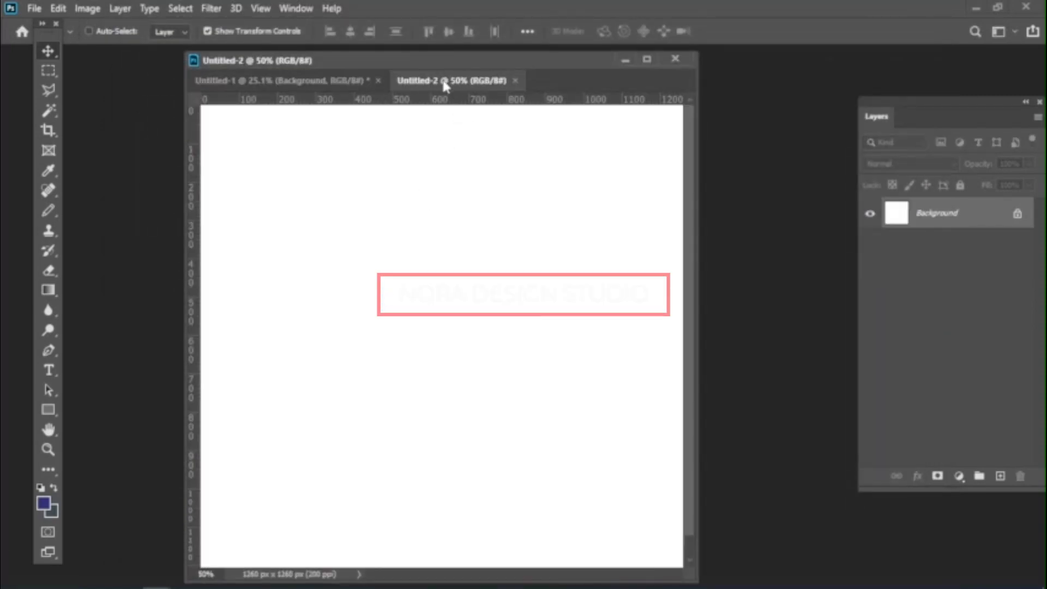
Float the new document in its own wider window and fill its background with the dark blue foreground colour
left_click_drag(444, 87, 423, 90)
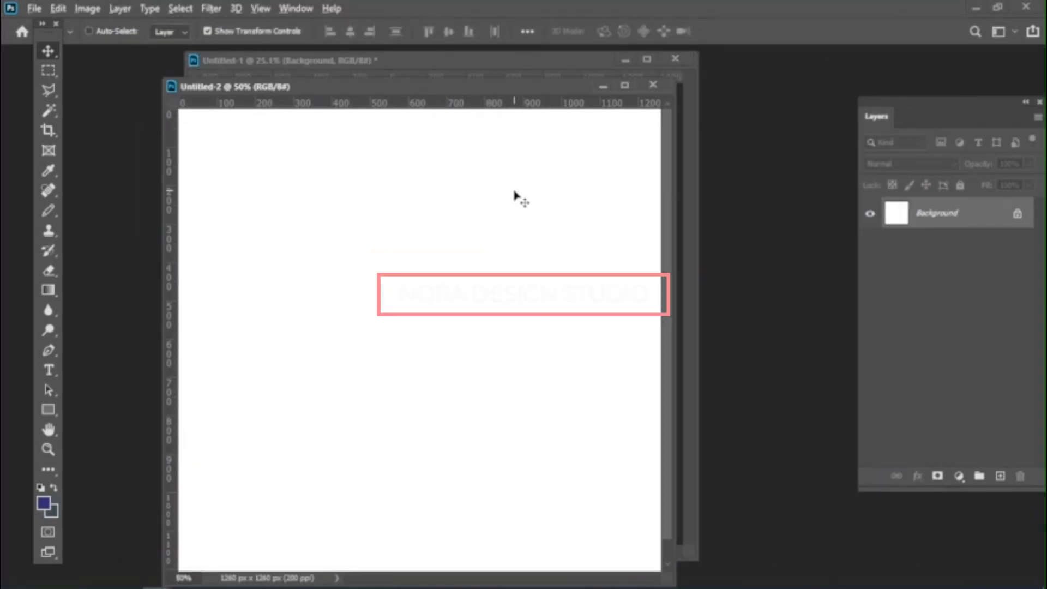
key("alt+BackSpace")
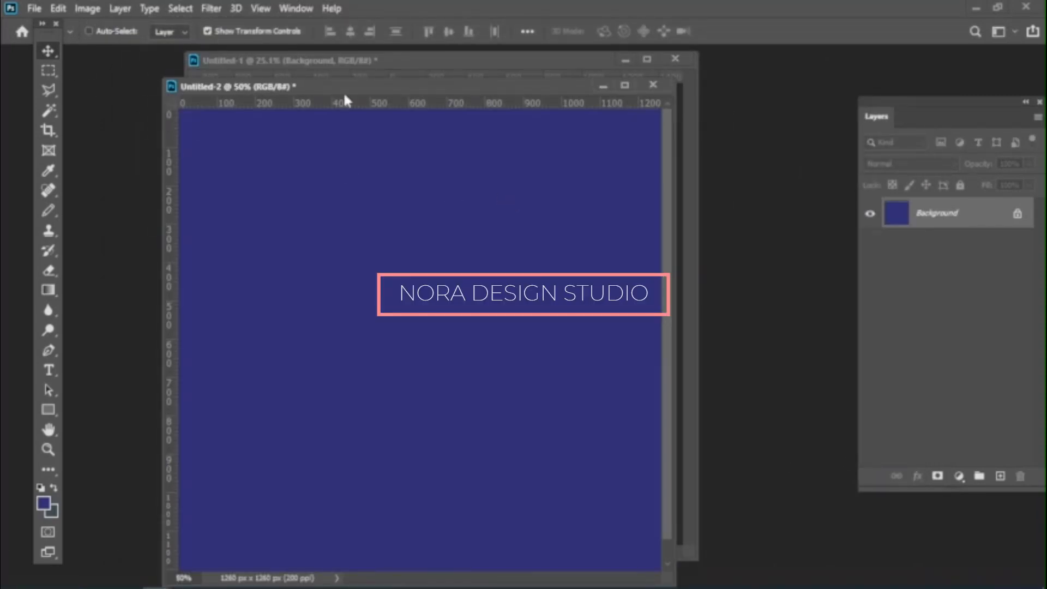
left_click_drag(677, 229, 751, 236)
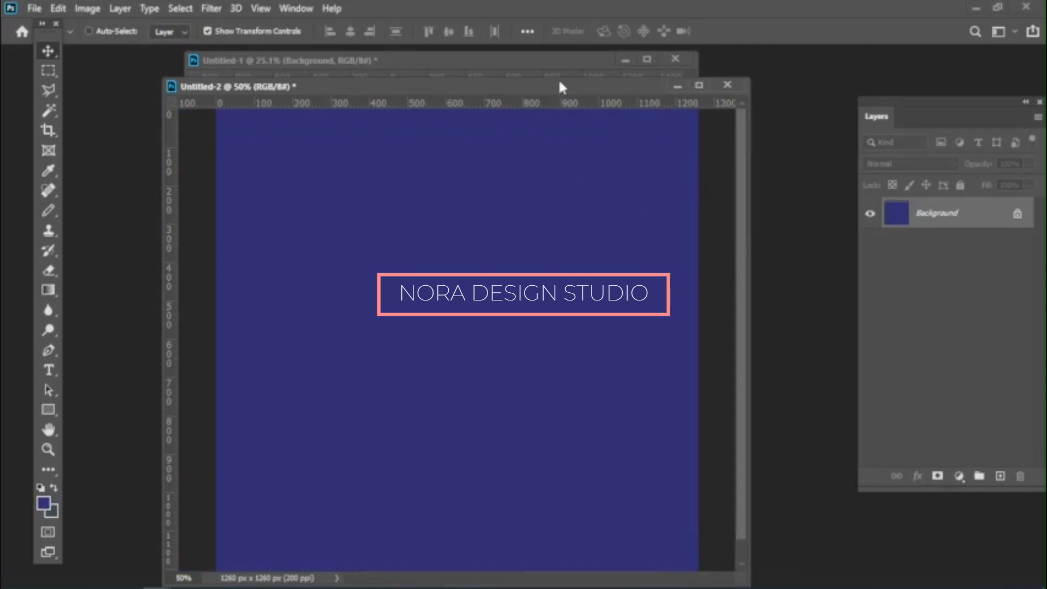
left_click_drag(559, 77, 563, 47)
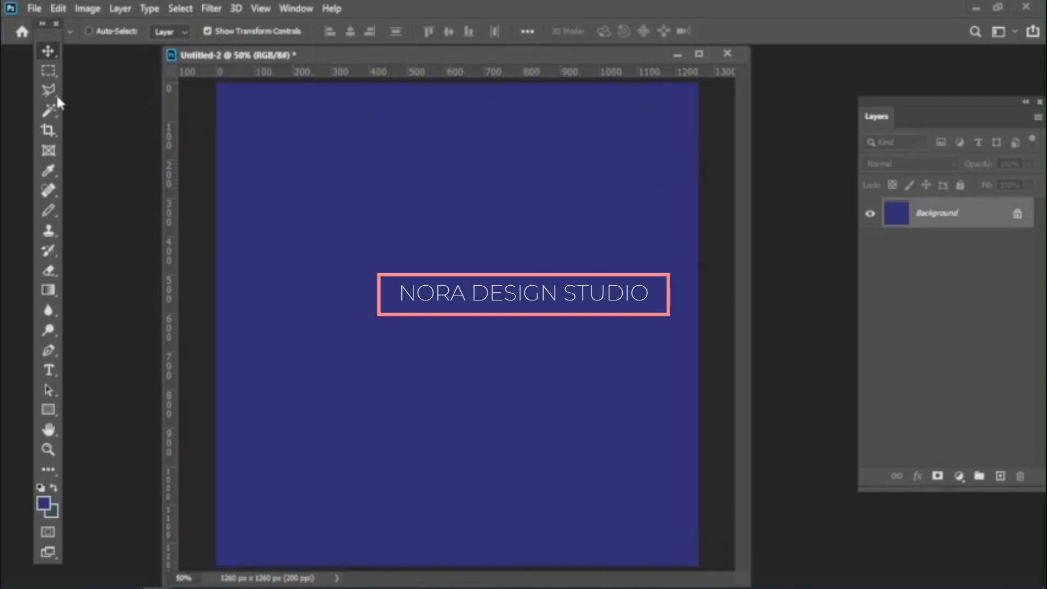
Place a vertical and a horizontal guide through the centre of the canvas, using the transform box midpoints
left_click(48, 70)
left_click(50, 52)
left_click(48, 70)
left_click_drag(216, 82, 733, 581)
left_click(49, 52)
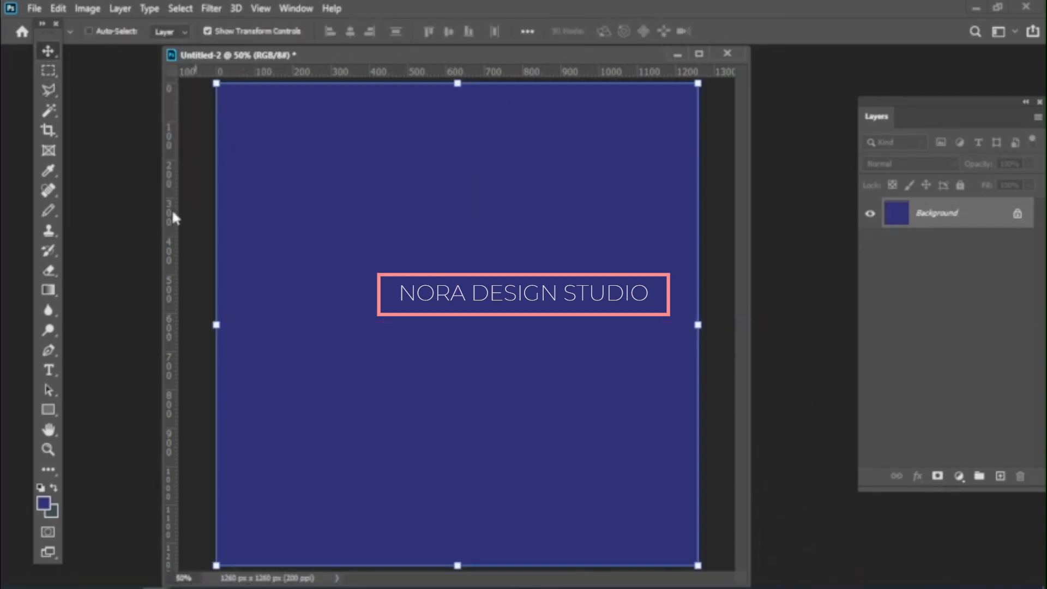
left_click_drag(180, 384, 457, 381)
left_click_drag(728, 82, 763, 327)
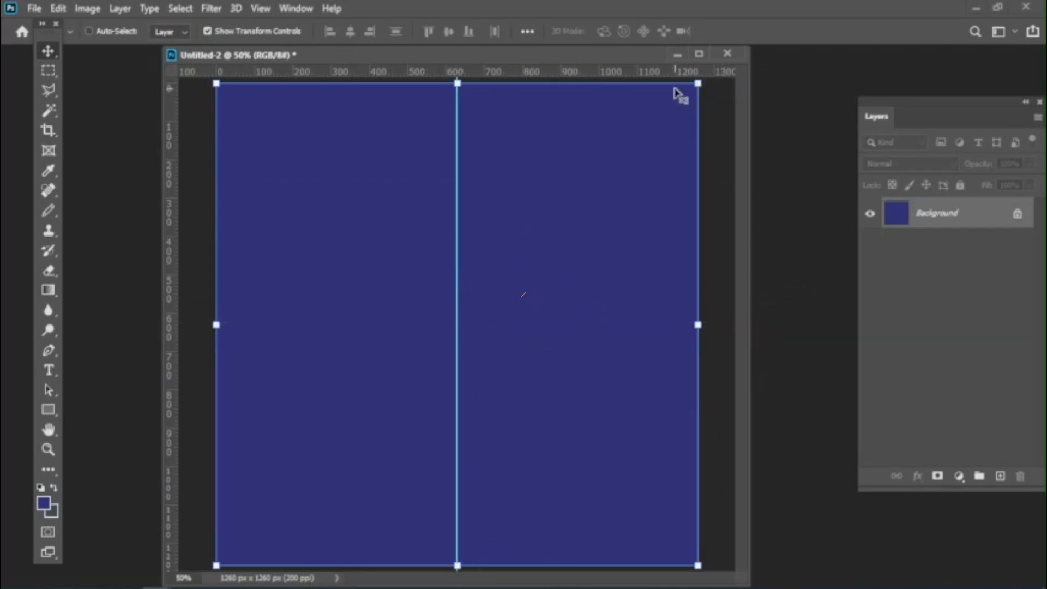
left_click_drag(712, 70, 724, 325)
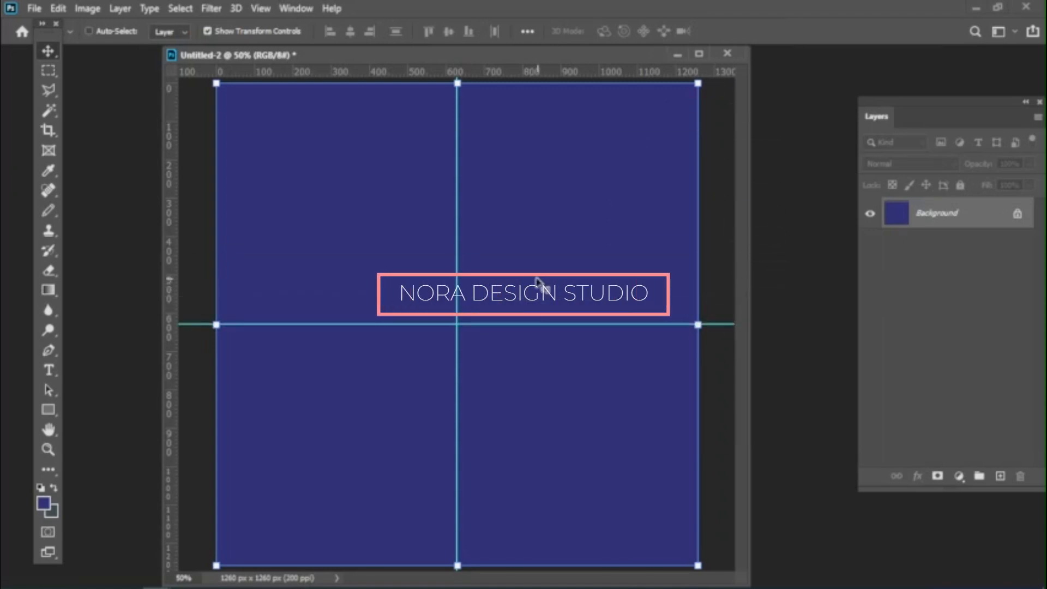
Turn off the transform controls, and select and deselect the whole canvas
left_click(207, 31)
key("ctrl+a")
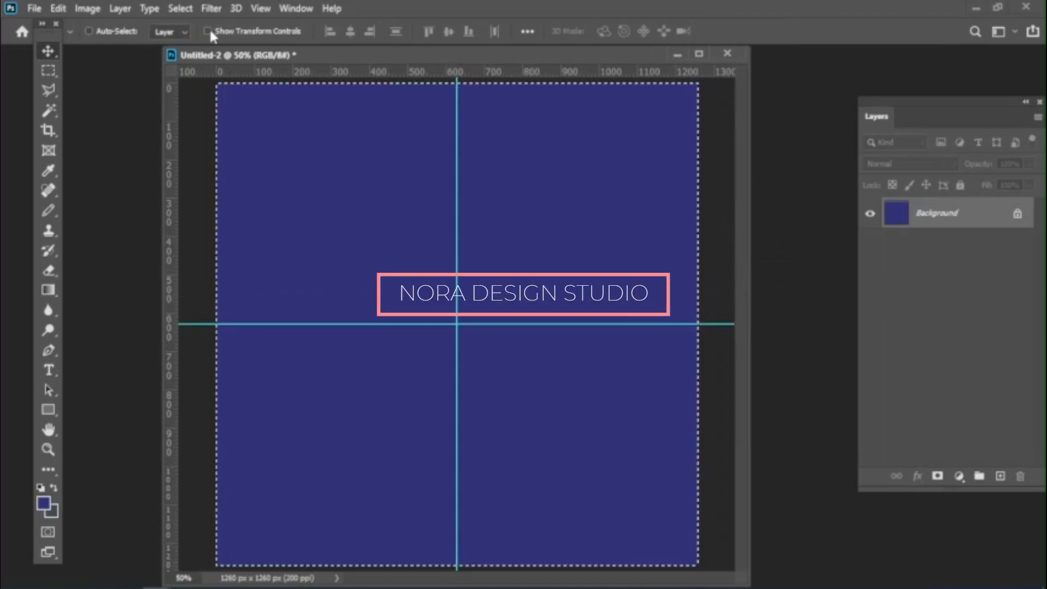
left_click(180, 8)
left_click(188, 40)
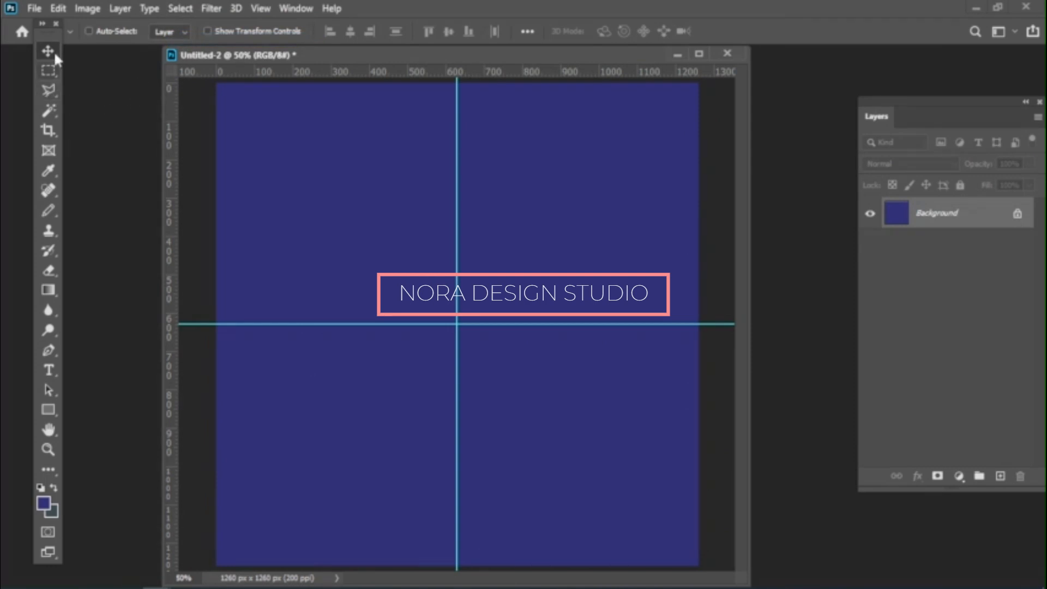
Arrange the two document windows side by side and copy the blue background from Untitled-1 into Untitled-2
left_click_drag(585, 69, 791, 83)
left_click(688, 243)
left_click_drag(795, 343, 245, 233)
left_click(795, 334)
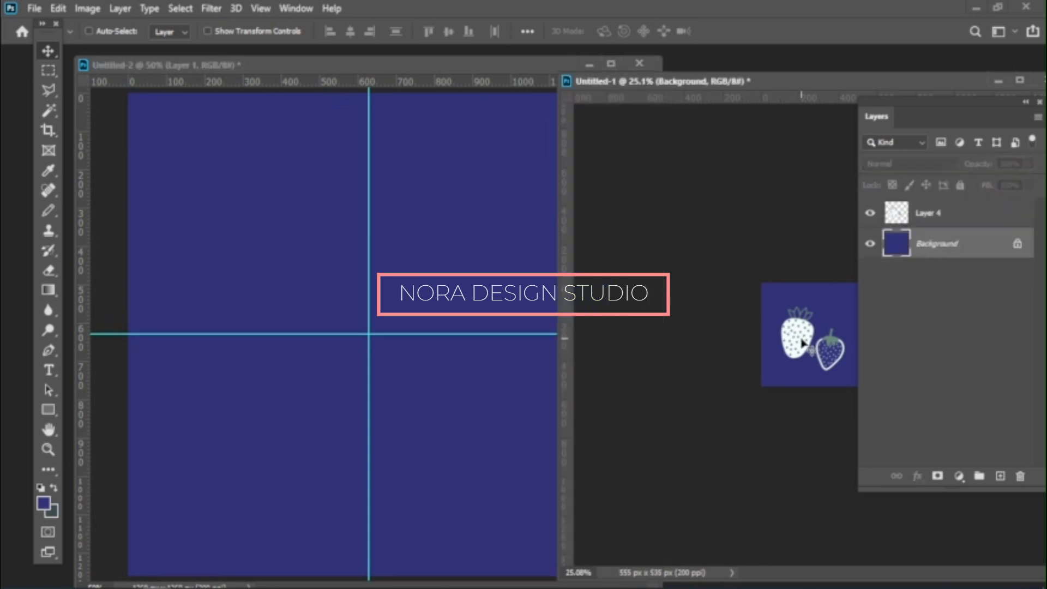
Copy the strawberry pair on Layer 4 of Untitled-1 into Untitled-2 and position it at the guides' intersection
left_click(959, 218)
left_click_drag(803, 340, 535, 272)
left_click(816, 71)
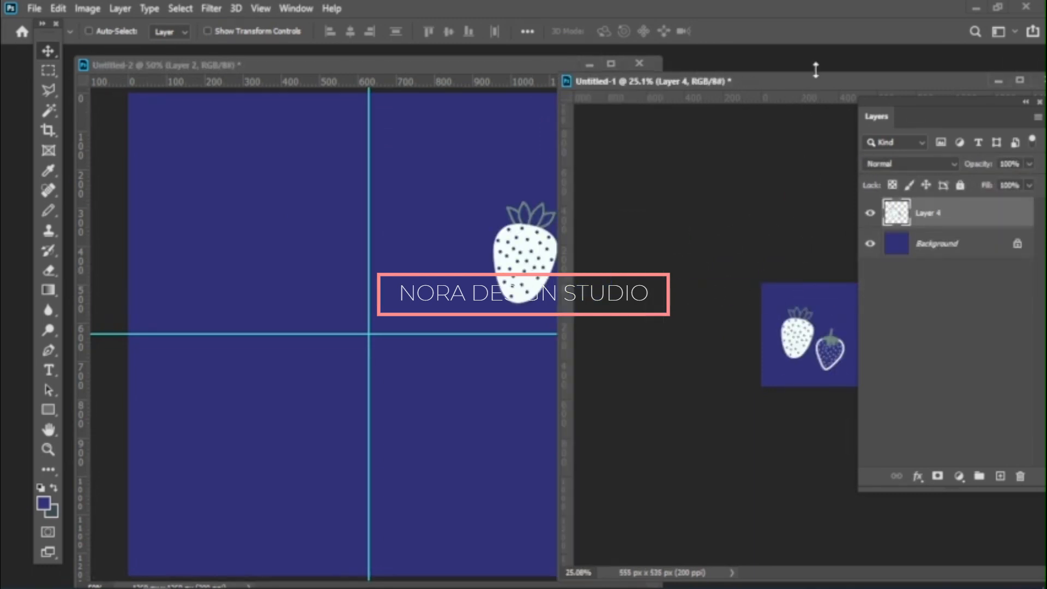
left_click(999, 81)
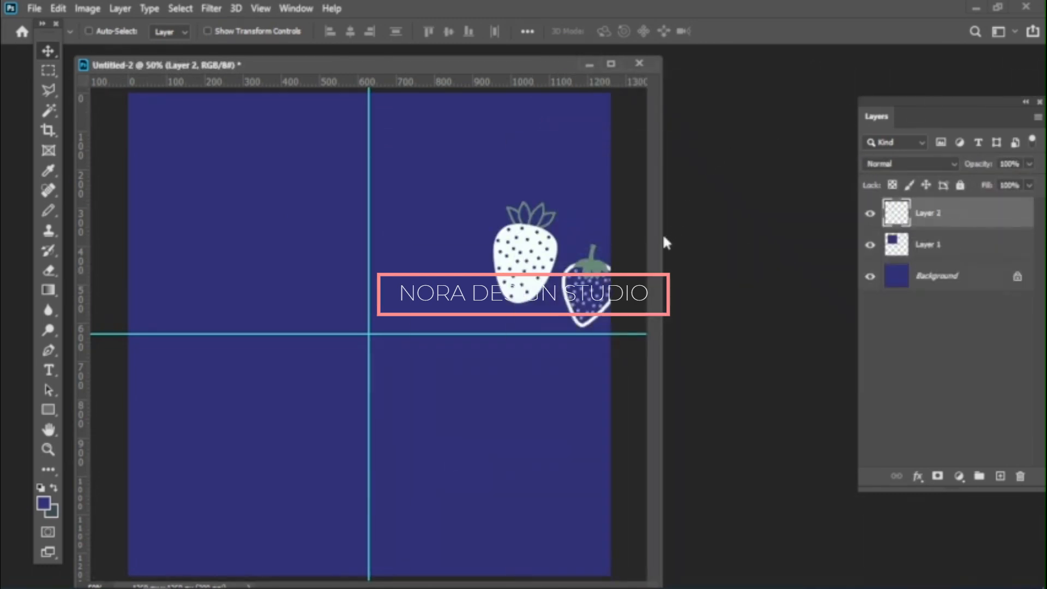
left_click_drag(664, 236, 489, 324)
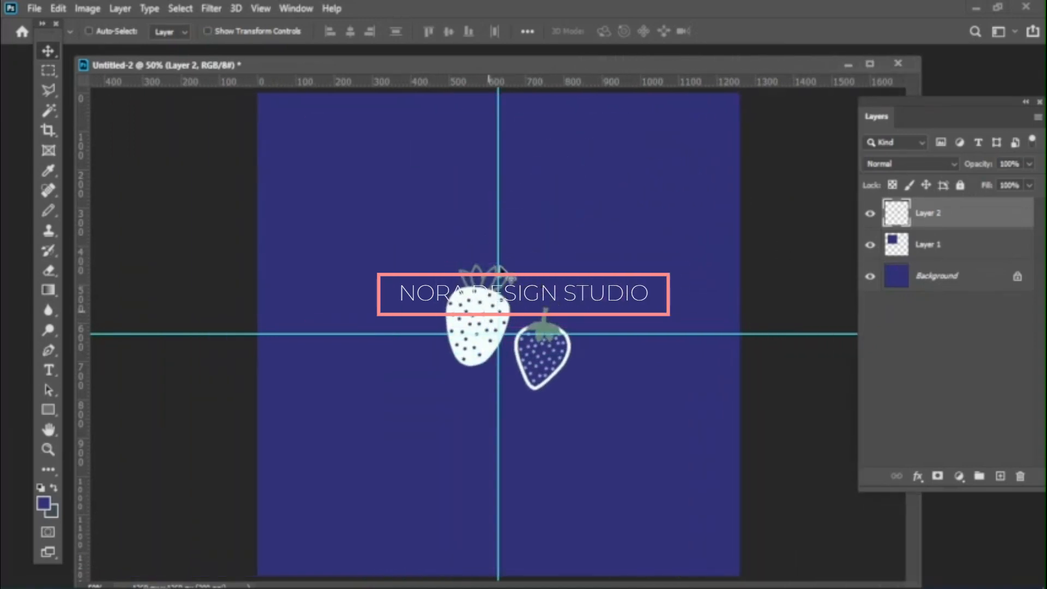
Duplicate the strawberry pair on Layer 2 and move the copy to the upper-left area of the canvas
right_click(947, 217)
left_click(775, 80)
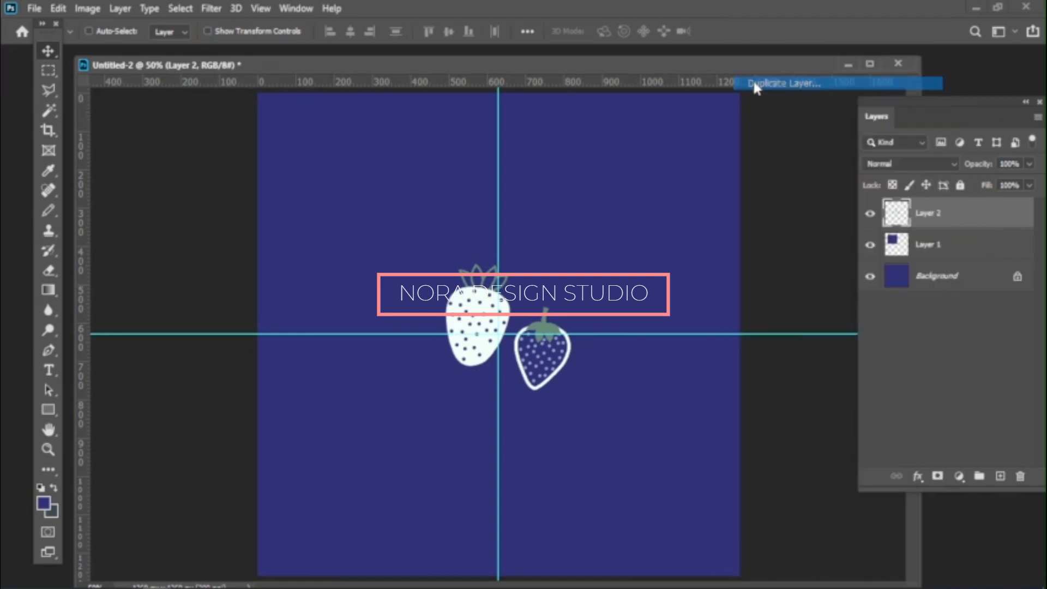
left_click(650, 159)
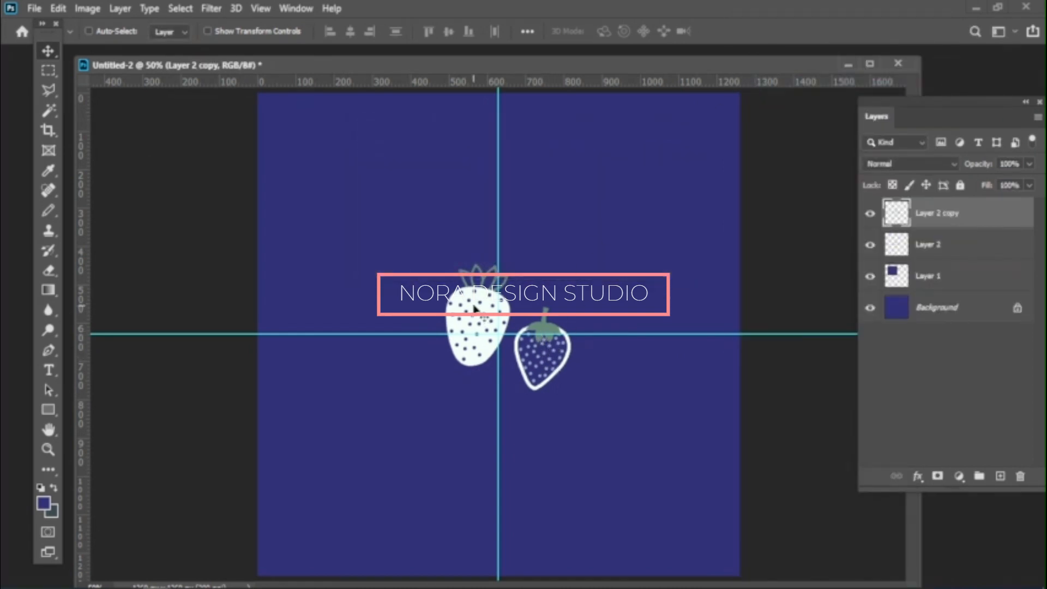
left_click_drag(475, 308, 322, 161)
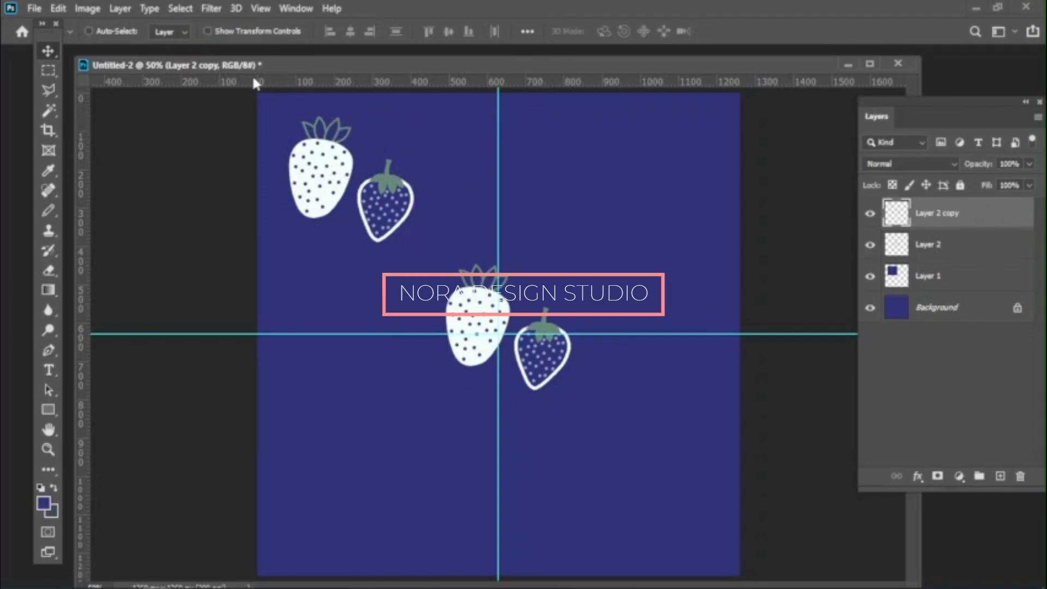
Flip the upper-left strawberry pair vertically and shift it slightly down and to the right
key("ctrl+t")
right_click(343, 197)
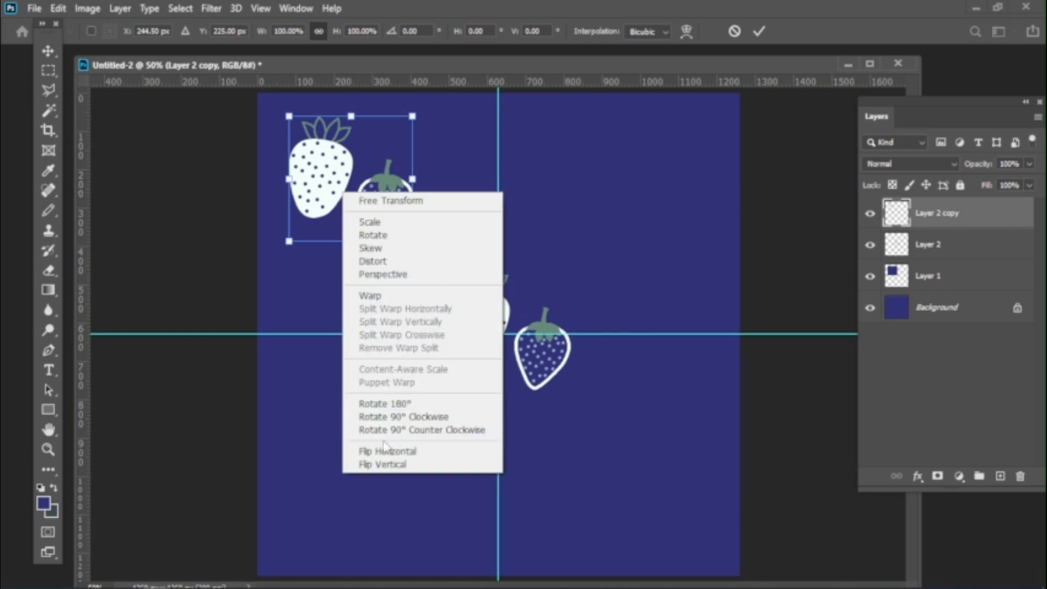
left_click(381, 464)
left_click_drag(368, 221, 390, 248)
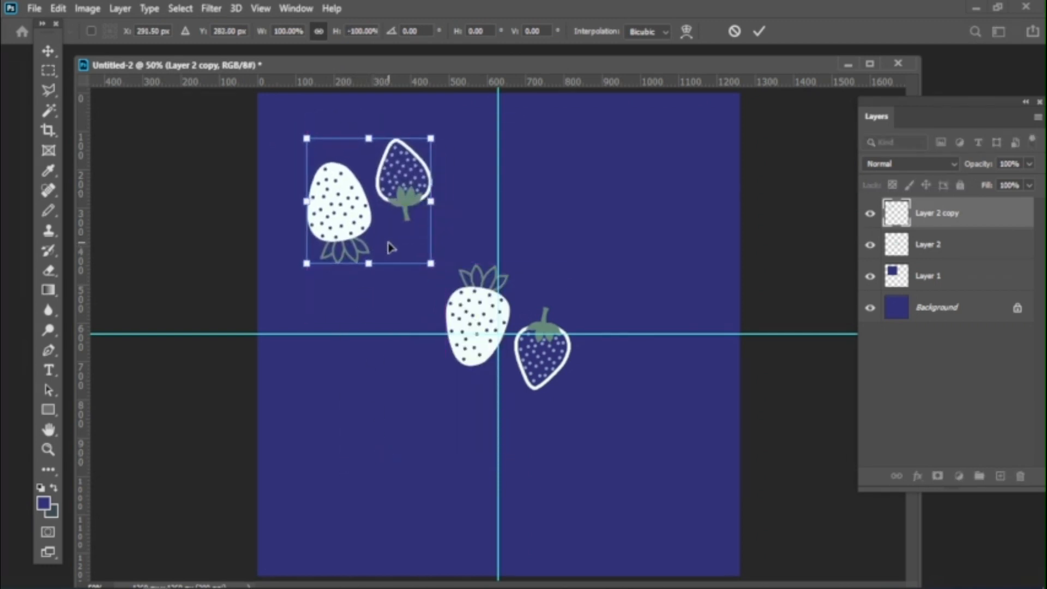
key("Return")
left_click(208, 31)
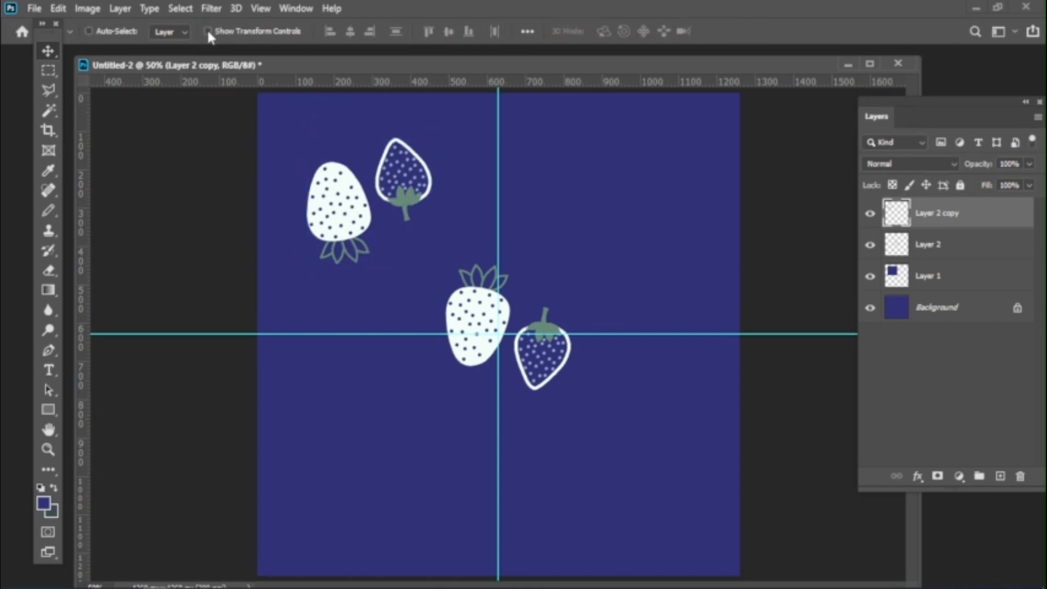
right_click(976, 213)
left_click(797, 82)
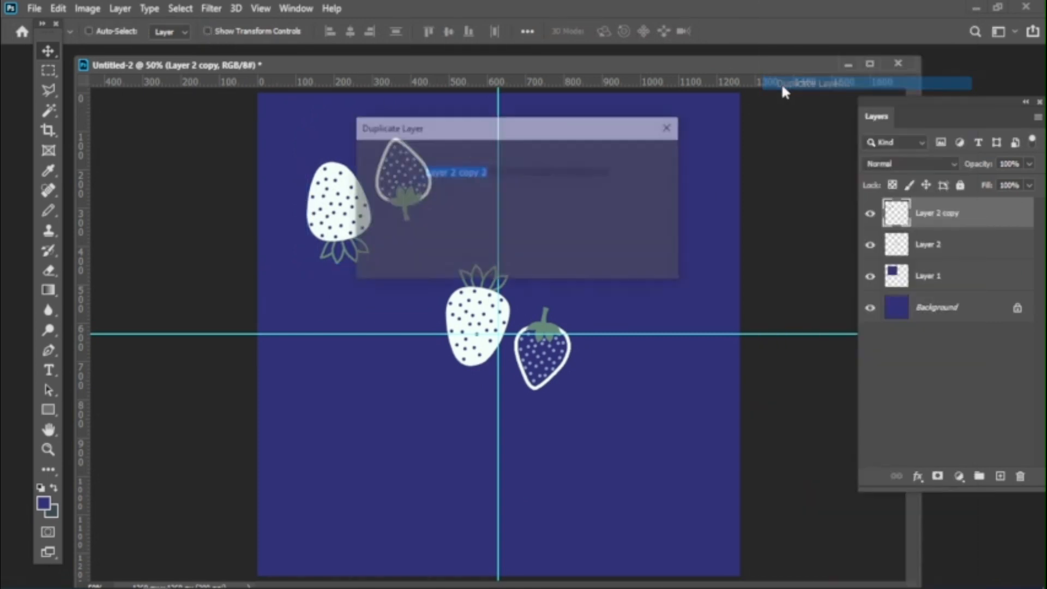
left_click(645, 182)
Duplicate the central strawberry pair on Layer 2 and move the copy to the upper-right area of the canvas
right_click(473, 309)
left_click(505, 315)
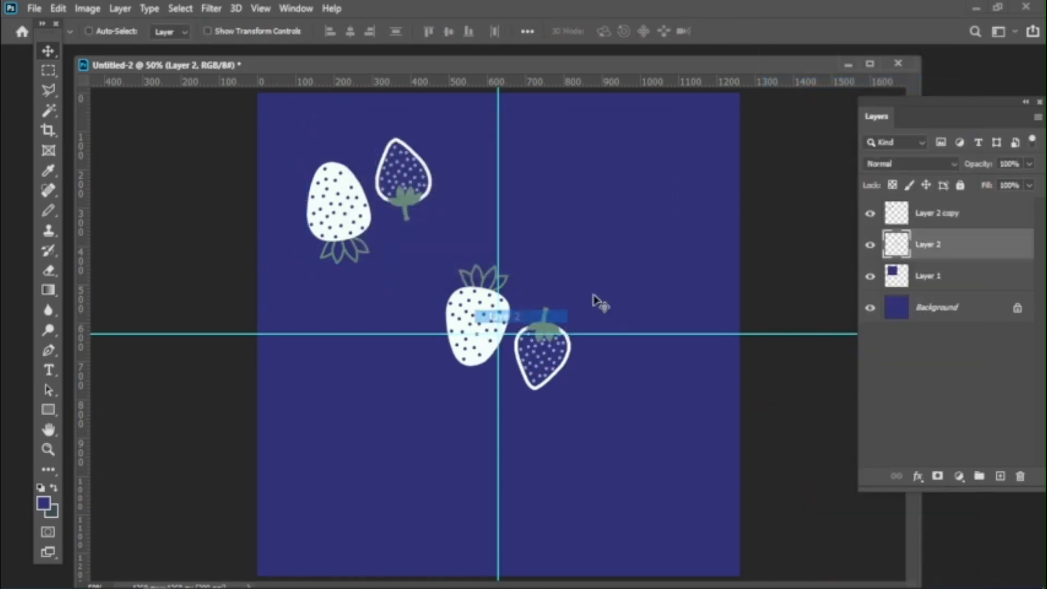
right_click(960, 245)
left_click(801, 83)
left_click(650, 157)
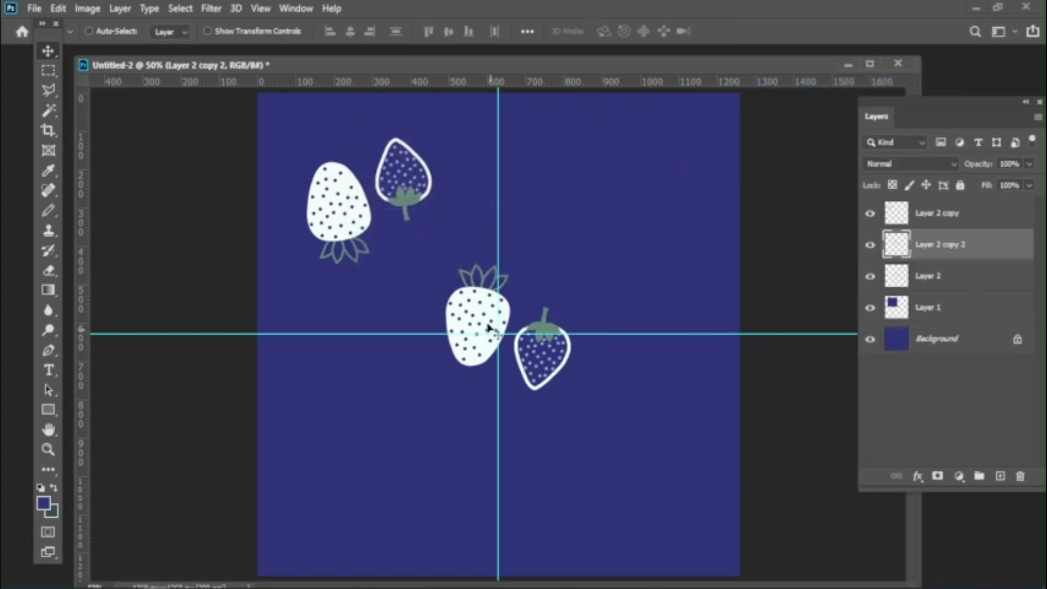
left_click_drag(485, 316, 585, 171)
Flip the upper-right strawberry pair horizontally and shift it slightly up and to the left
left_click(208, 31)
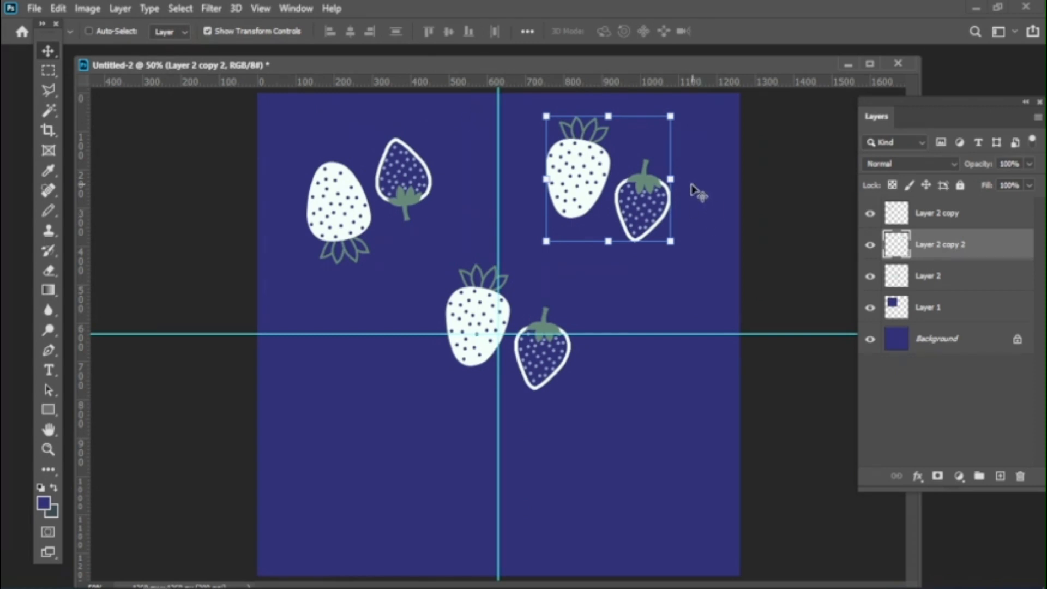
left_click(671, 175)
right_click(671, 173)
left_click(703, 437)
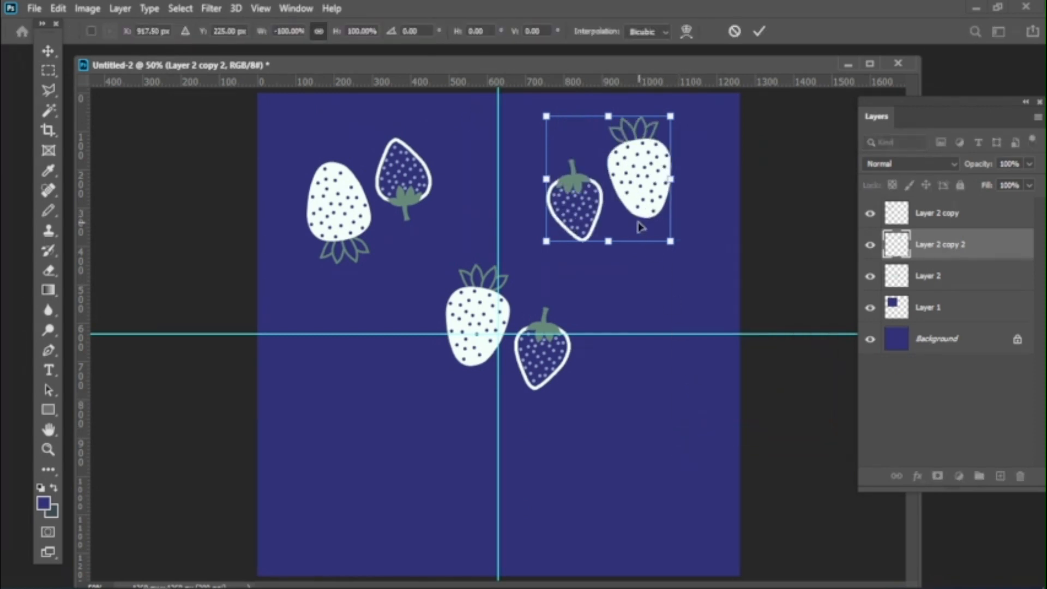
key("Return")
left_click(208, 31)
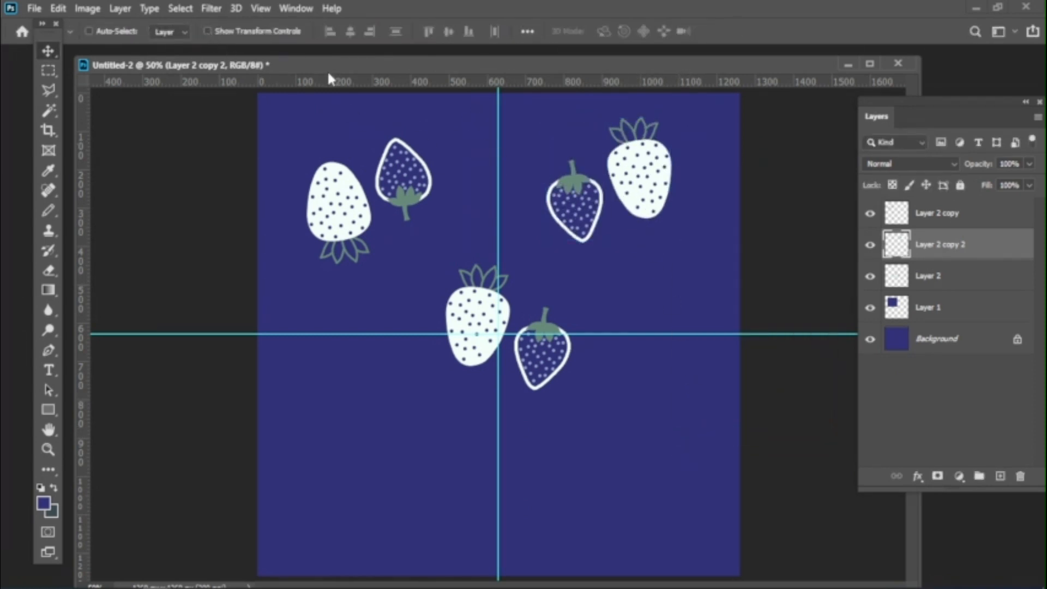
left_click_drag(679, 183, 637, 172)
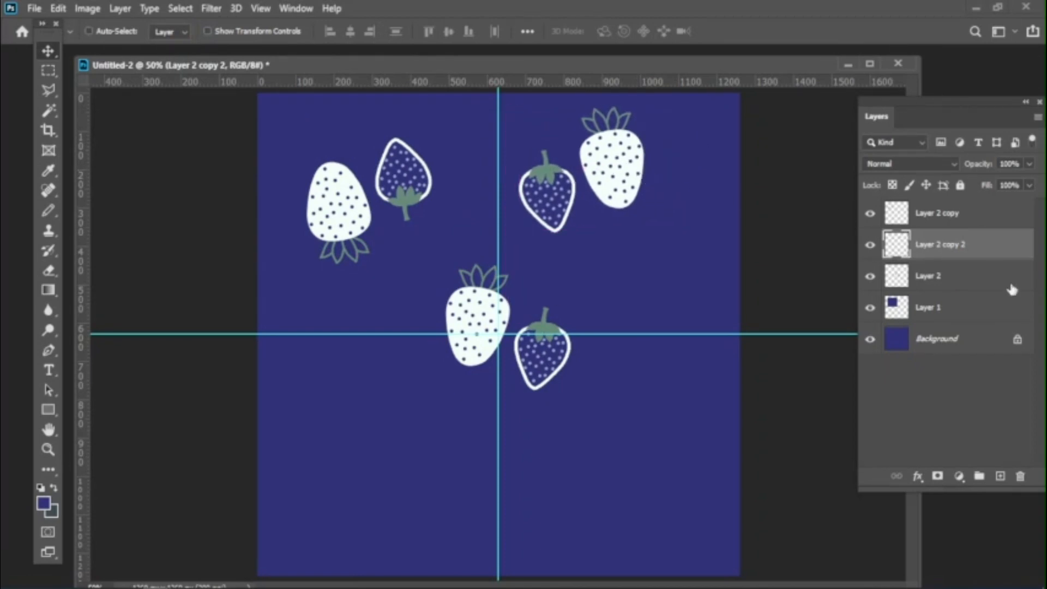
Duplicate the upper-left strawberry pair on Layer 2 copy and move the duplicate to the lower-right area of the canvas
right_click(345, 226)
left_click(382, 219)
right_click(958, 213)
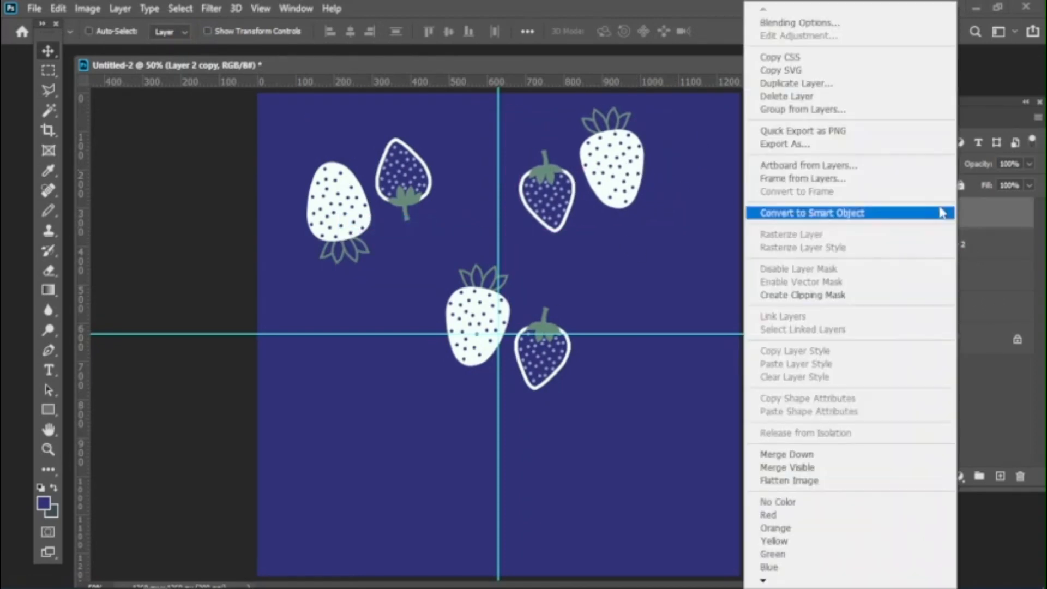
left_click(807, 83)
left_click(651, 157)
left_click_drag(617, 162, 643, 457)
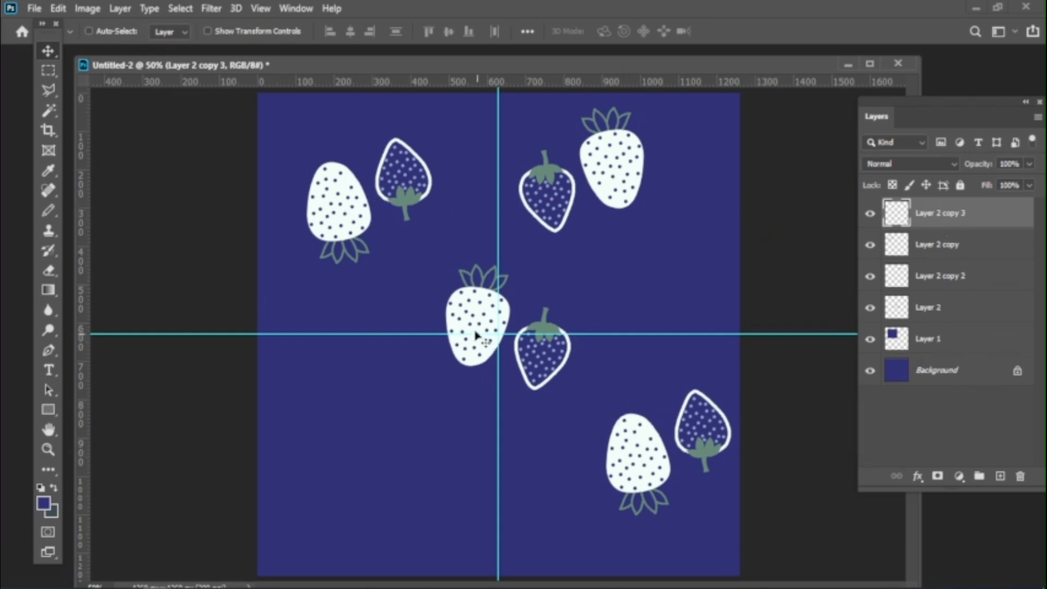
Duplicate the upper-right strawberry pair on Layer 2 copy 2 and place it near the canvas bottom, left of the vertical guide
right_click(616, 162)
left_click(633, 169)
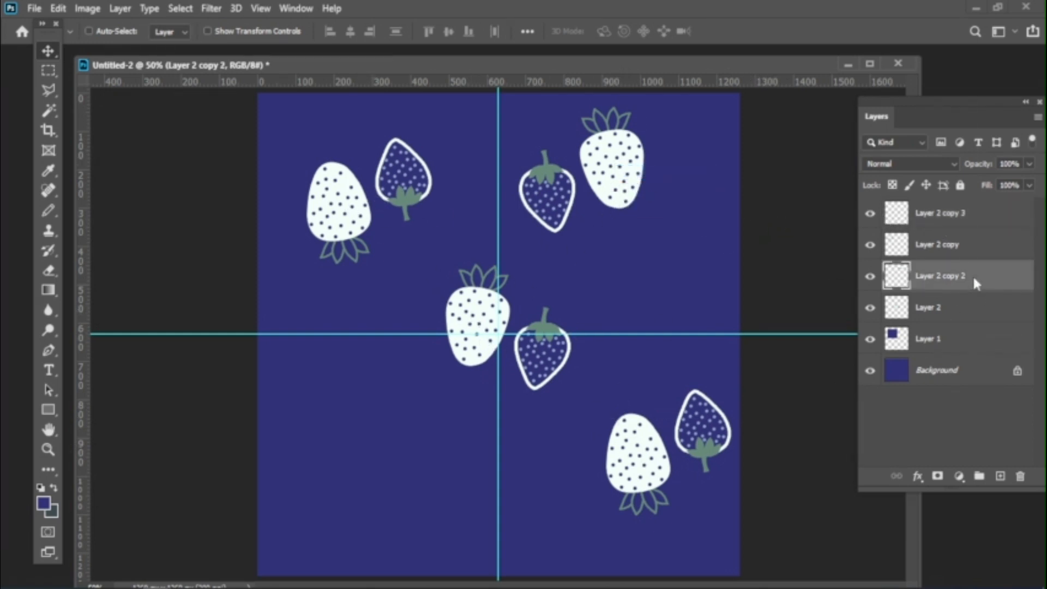
right_click(973, 274)
left_click(851, 82)
left_click(673, 160)
left_click_drag(629, 157, 475, 491)
Shift the lower-right strawberry pair on Layer 2 copy 3 slightly up and to the left
right_click(635, 458)
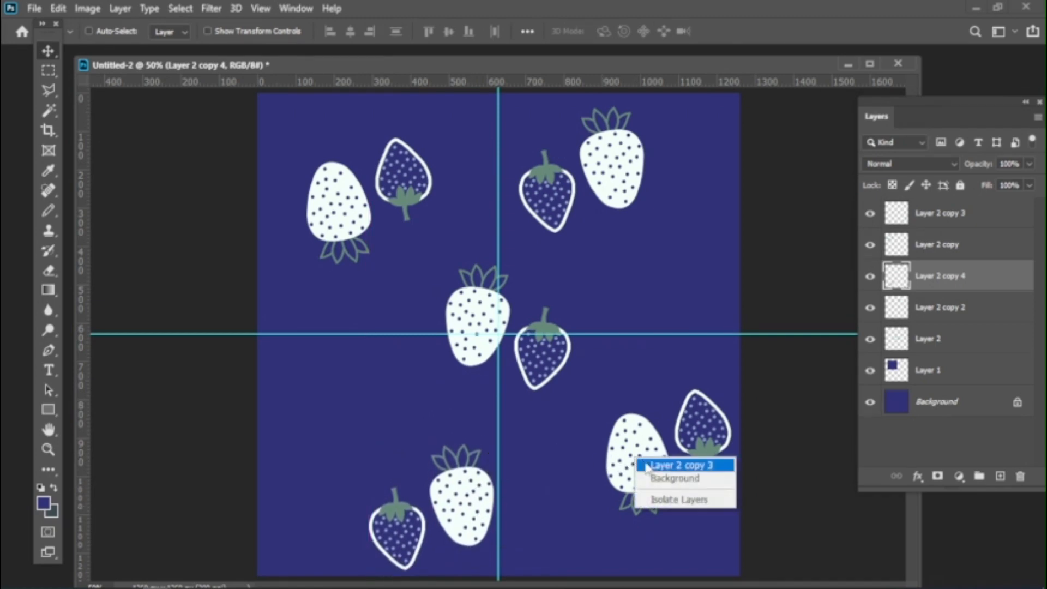
left_click(644, 466)
left_click_drag(644, 467, 627, 458)
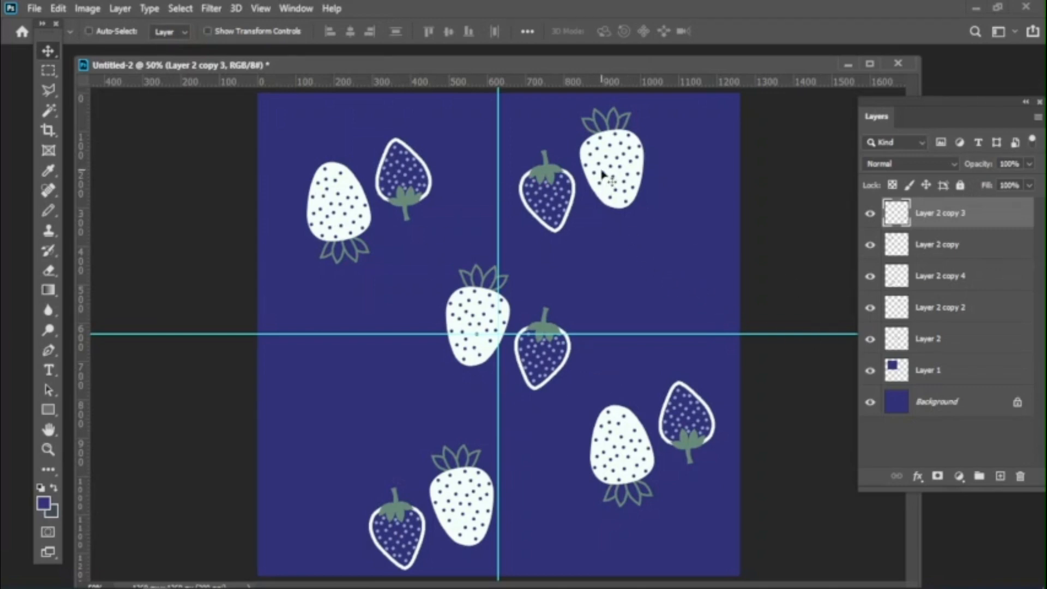
Copy the outlined dark strawberry from the upper-left pair to a new layer and move it to the canvas's empty lower-left area
right_click(405, 201)
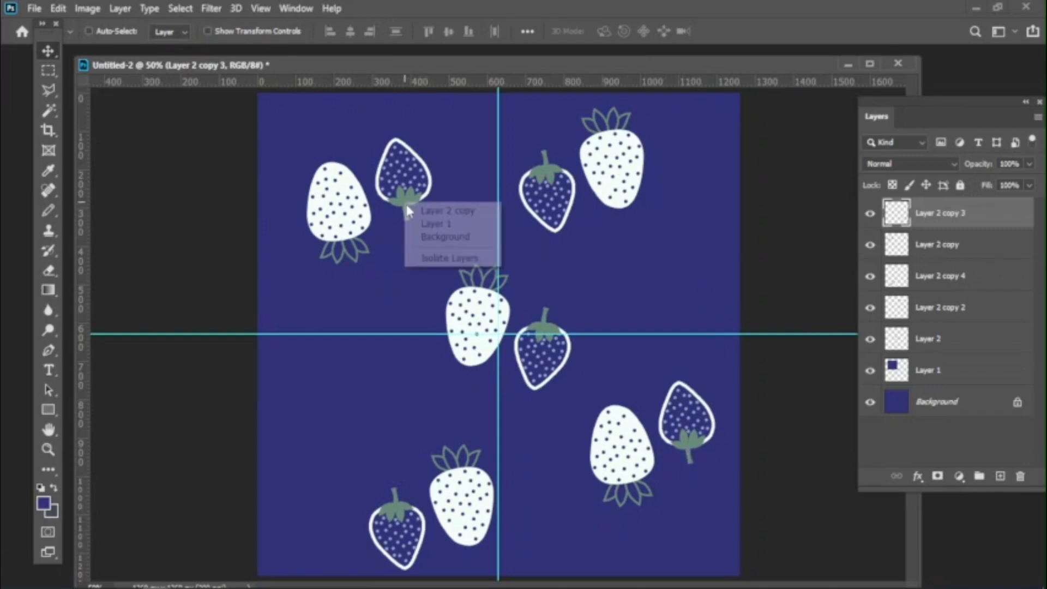
left_click(431, 210)
left_click(52, 90)
mouse_move(402, 117)
left_mouse_down()
mouse_move(467, 240)
mouse_move(380, 216)
mouse_move(358, 169)
mouse_move(378, 109)
mouse_move(367, 107)
left_mouse_up()
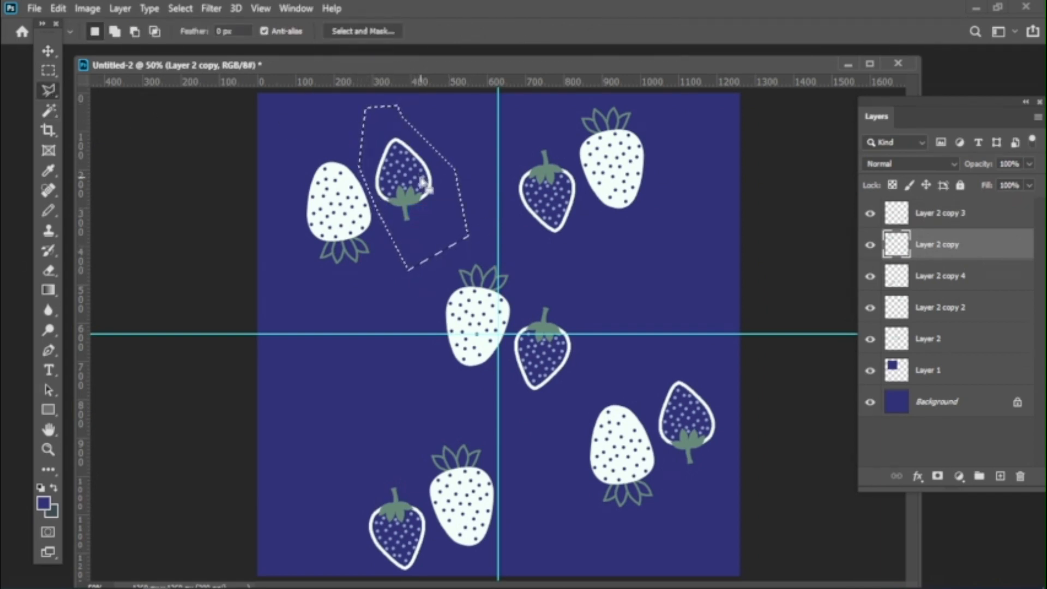
right_click(412, 184)
left_click(478, 288)
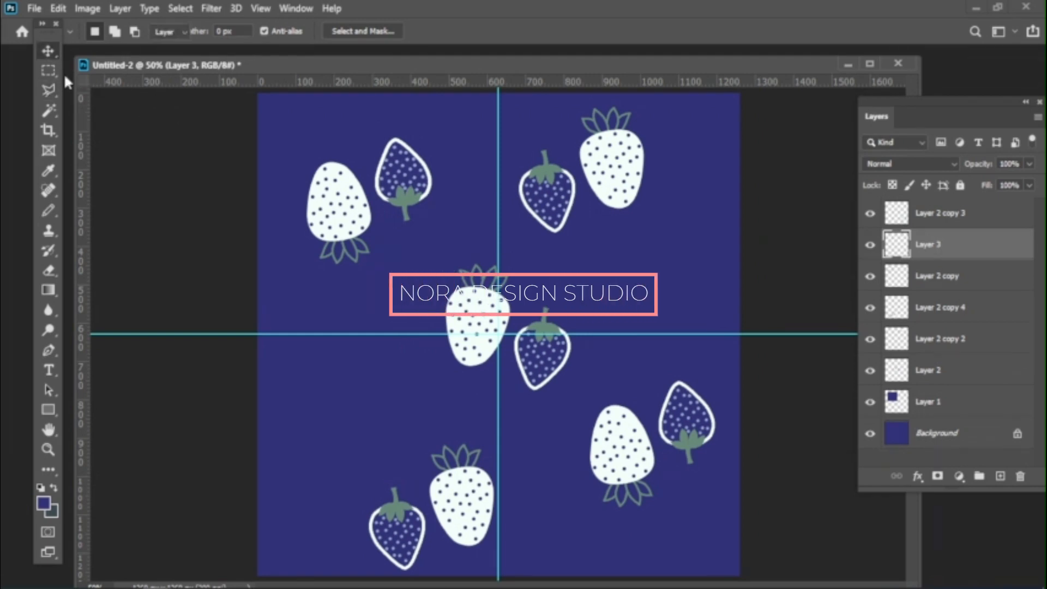
left_click(48, 51)
left_click_drag(415, 208, 363, 431)
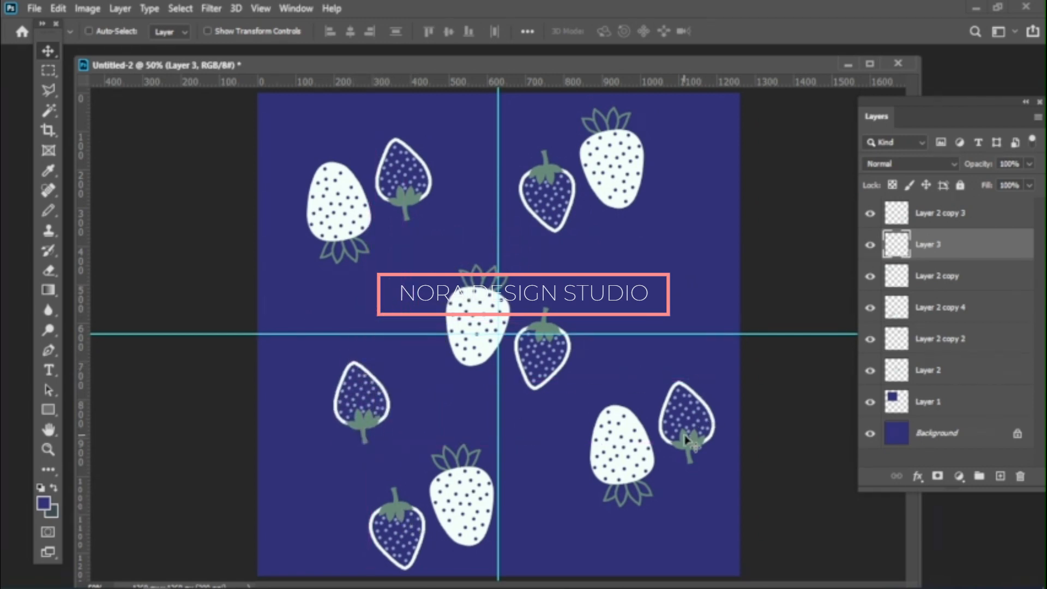
Enclose the outlined dark strawberry at the canvas centre in a polygonal lasso selection
right_click(543, 331)
key("Escape")
left_click(48, 90)
left_click(568, 276)
left_click(607, 318)
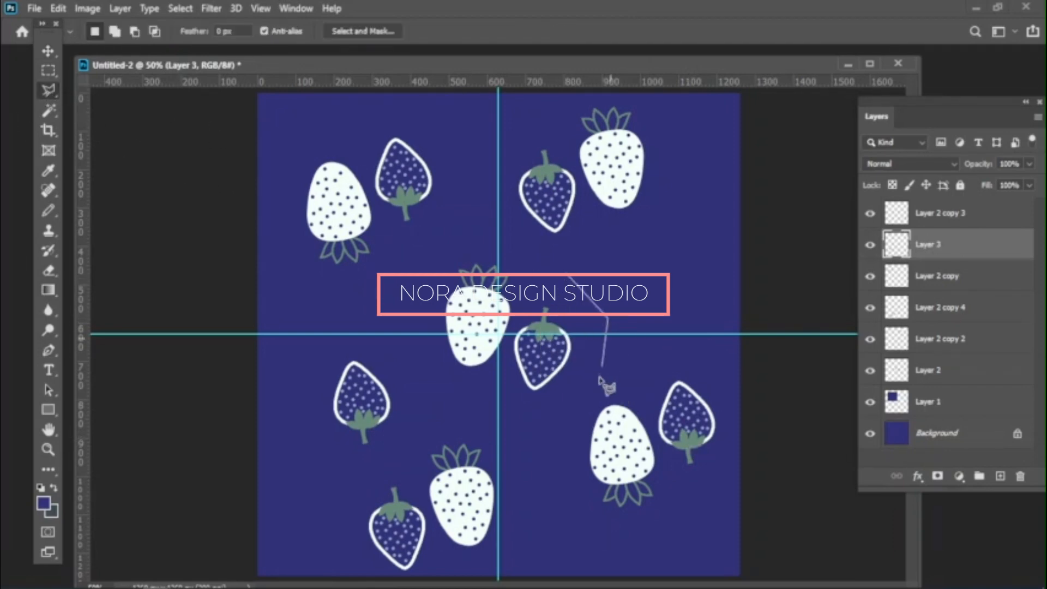
left_click(598, 383)
left_click(527, 426)
left_click(500, 378)
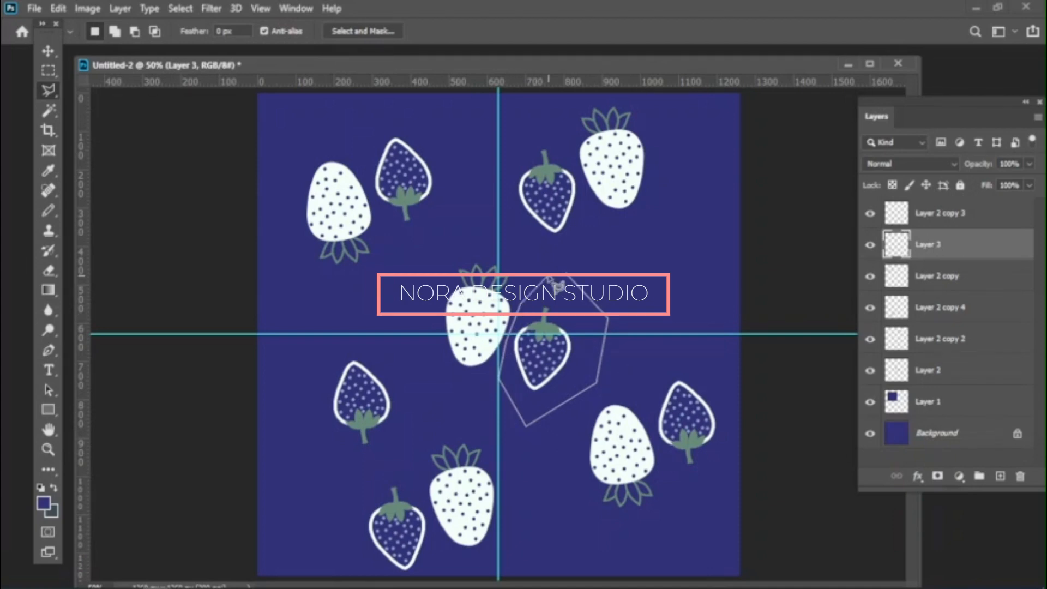
left_click(568, 276)
Try to copy the selected centre strawberry to a new layer while Layer 3 is active
right_click(585, 344)
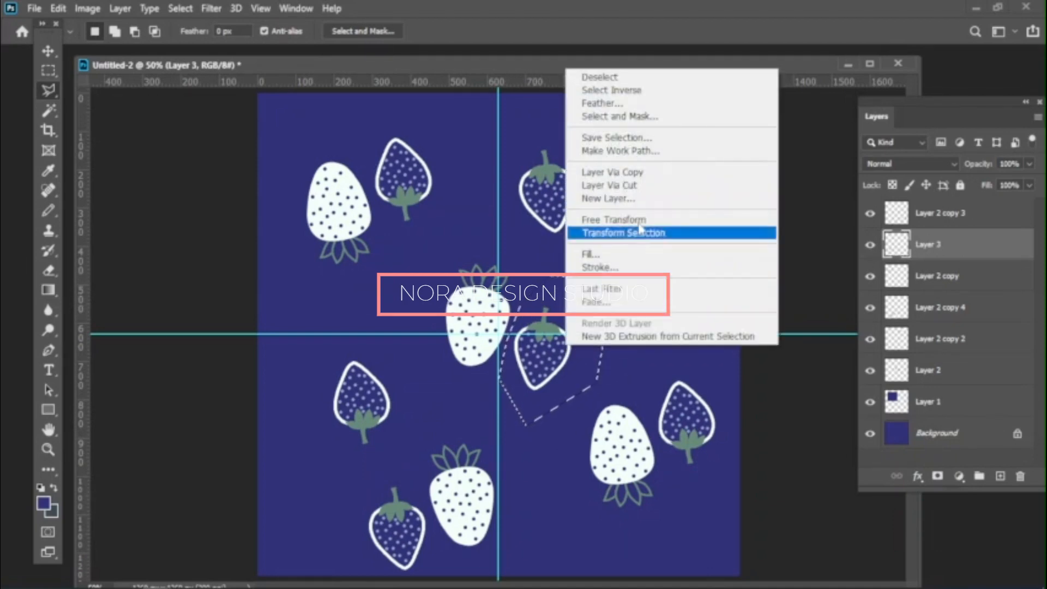
left_click(627, 169)
left_click(504, 231)
Copy the selected centre strawberry from Layer 2 to a new layer and move it near the canvas's right edge, above the horizontal guide
left_click(48, 51)
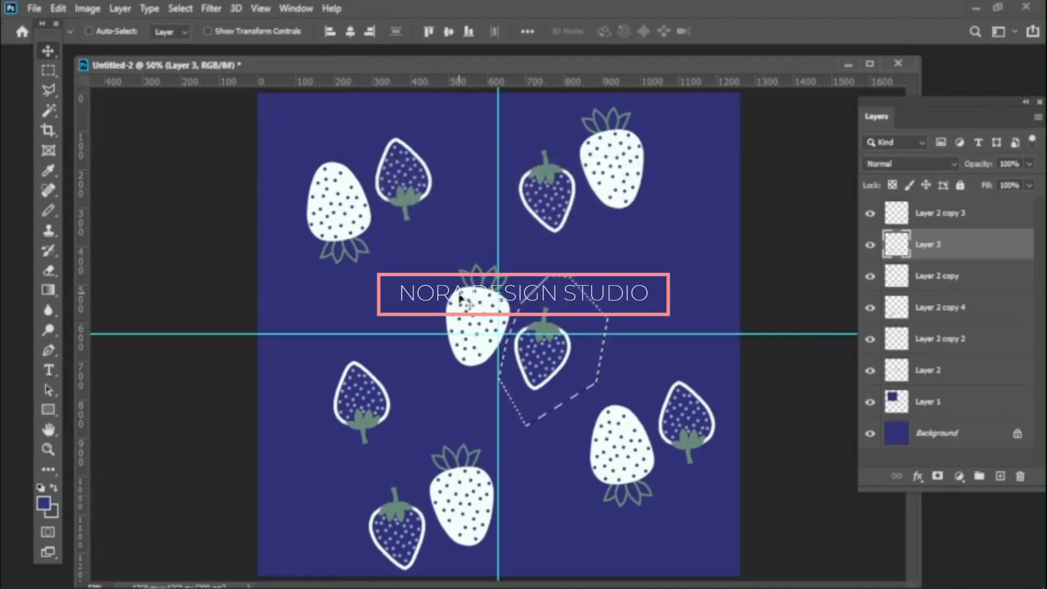
right_click(469, 305)
left_click(488, 315)
left_click(48, 70)
right_click(595, 346)
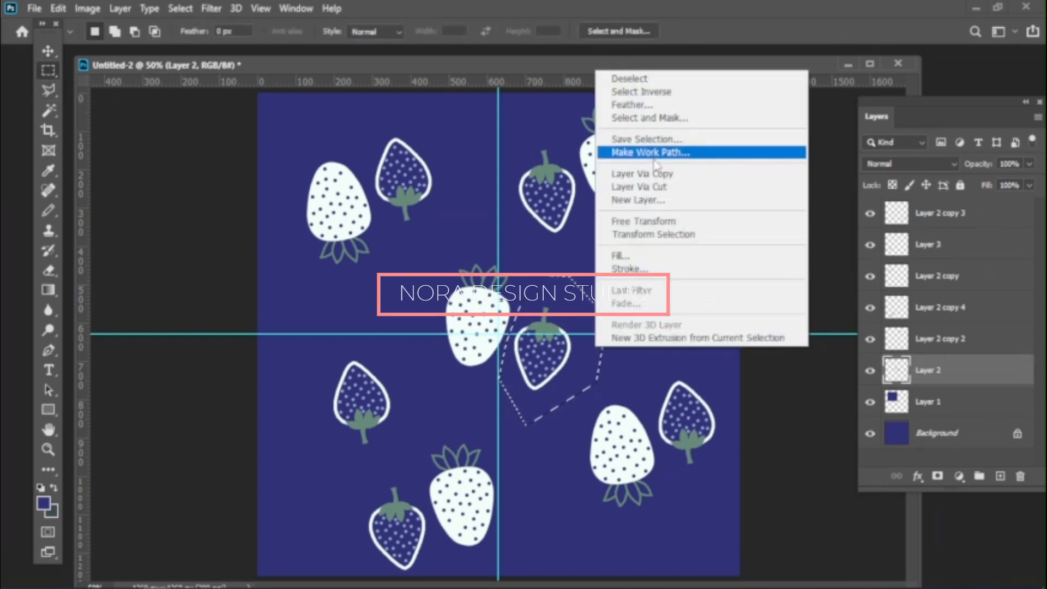
left_click(627, 174)
left_click(45, 52)
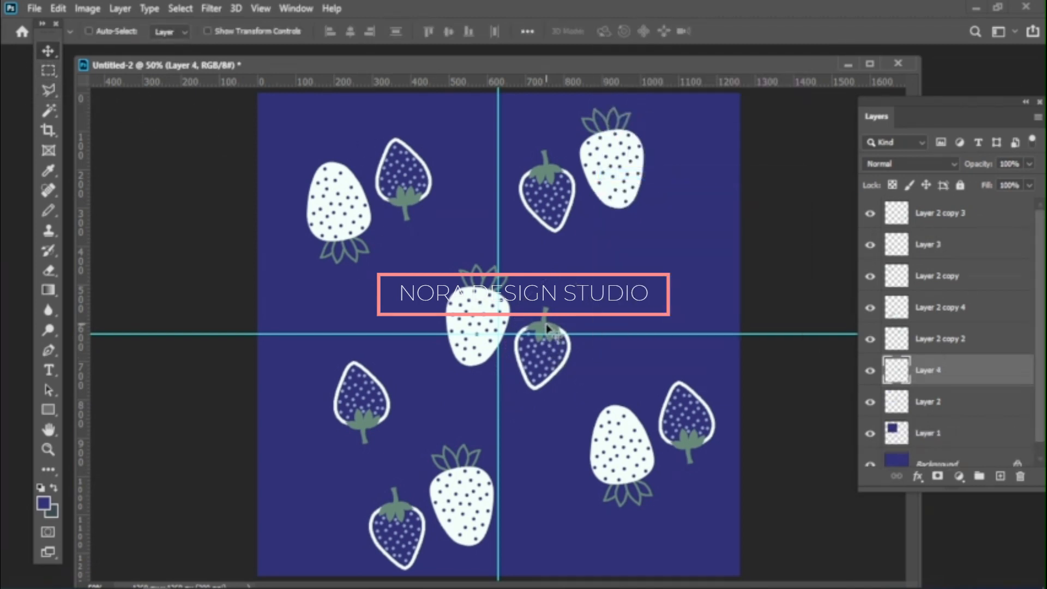
left_click_drag(547, 328, 702, 252)
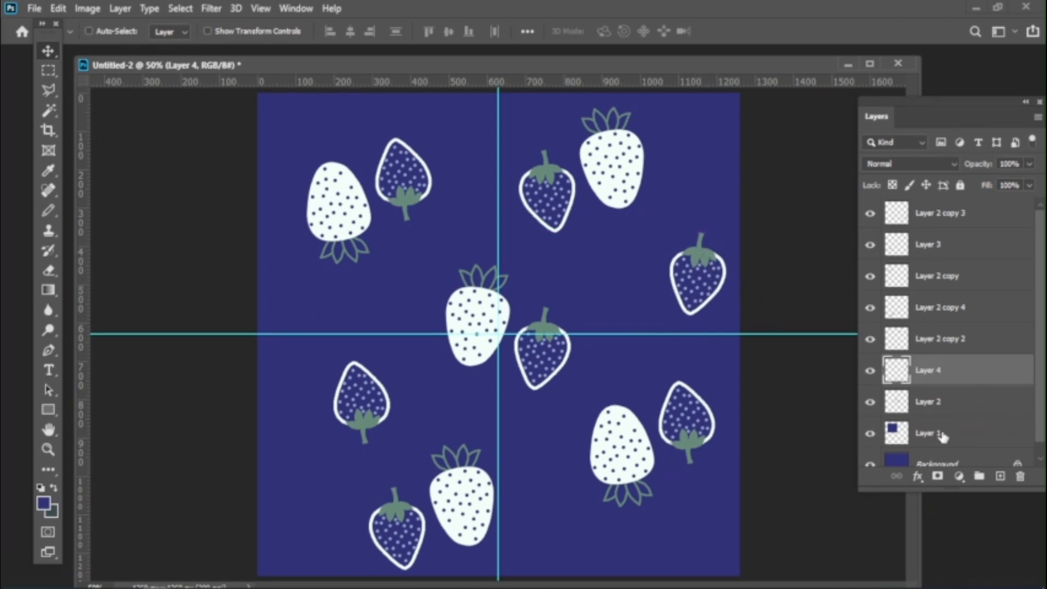
Merge the layers from Layer 1 through Layer 2 copy 3 into one layer and combine it with the Background
left_click(943, 437)
left_click(952, 214, "shift")
right_click(951, 215)
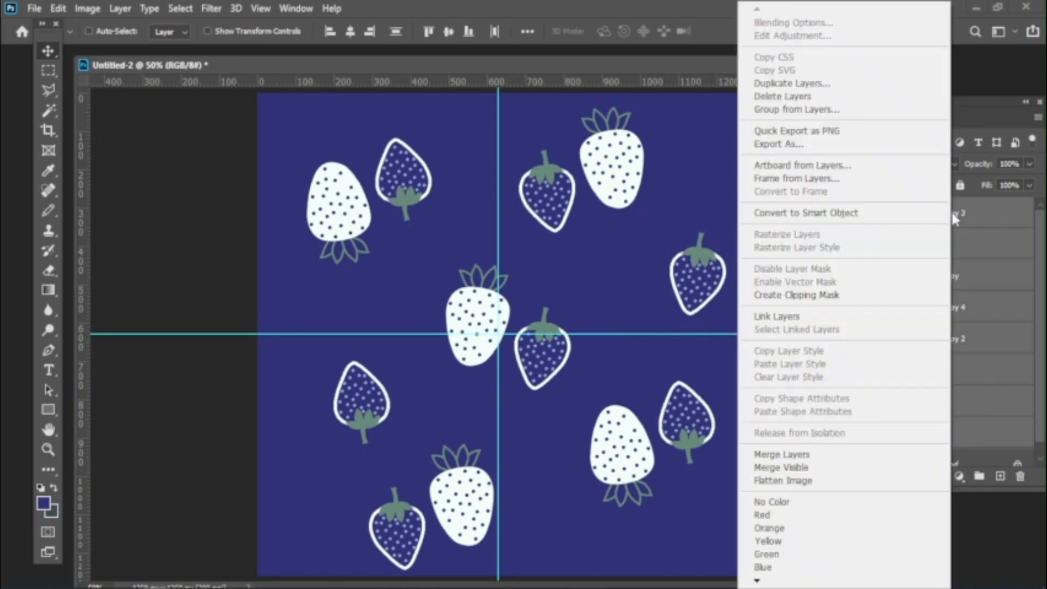
left_click(781, 455)
left_click(873, 214)
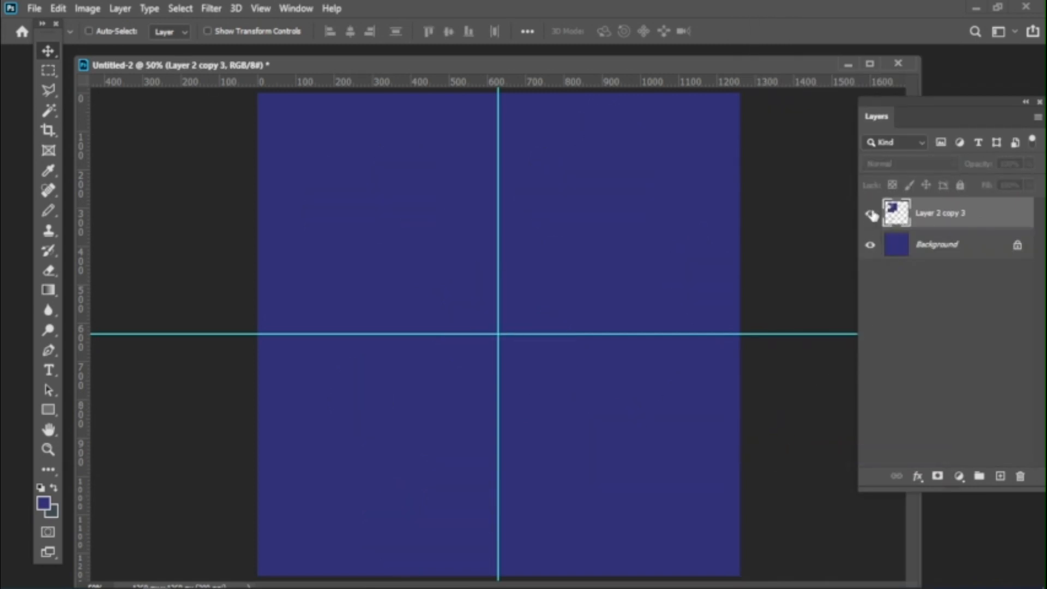
left_click(873, 215)
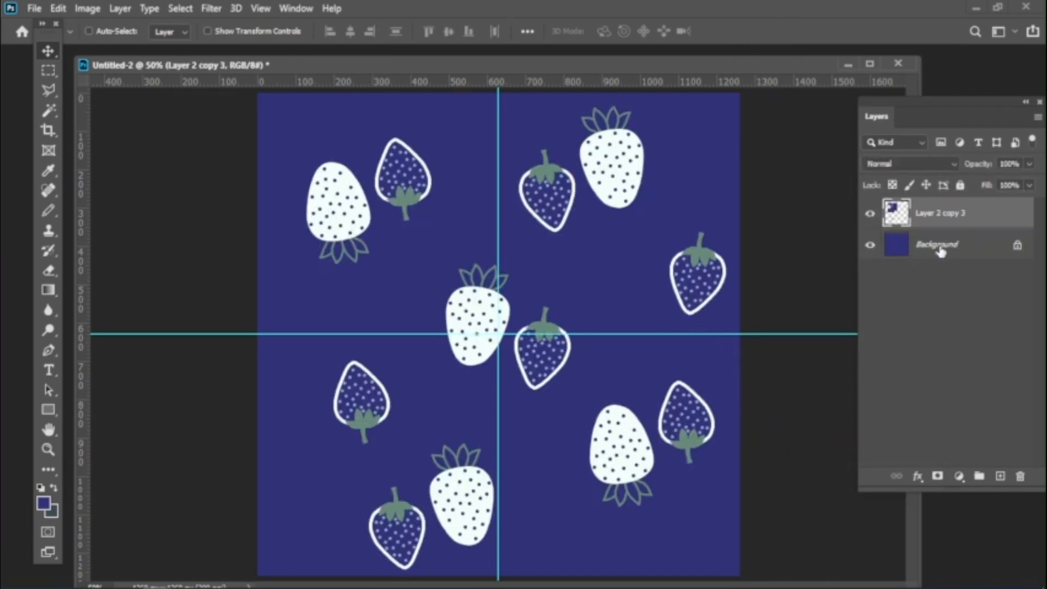
right_click(941, 251)
left_click(916, 372)
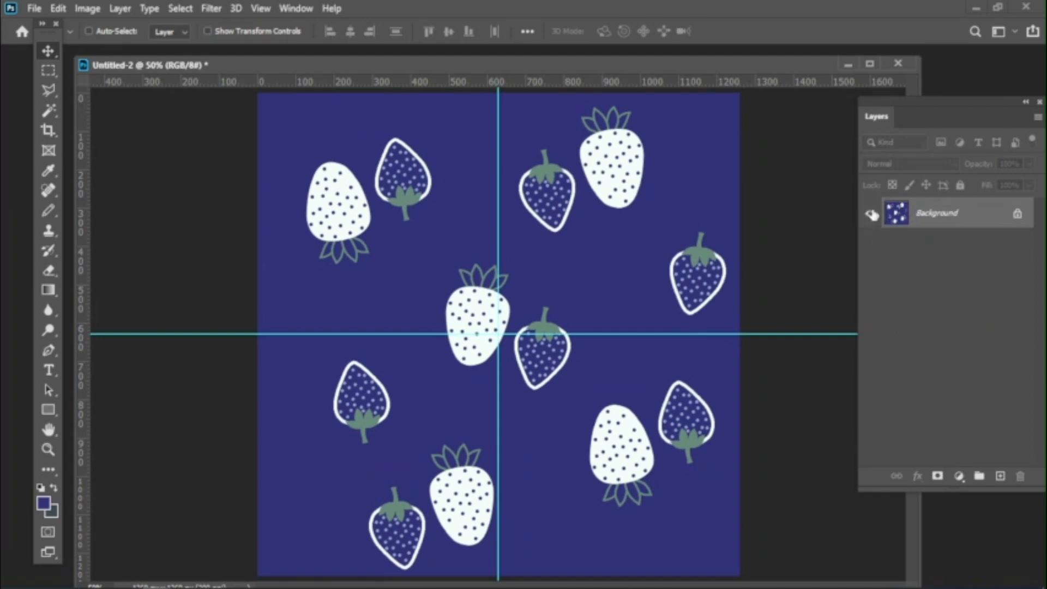
Apply the Offset filter to the Background with horizontal 0, vertical -671 pixels and Wrap Around
left_click(211, 8)
mouse_move(343, 320)
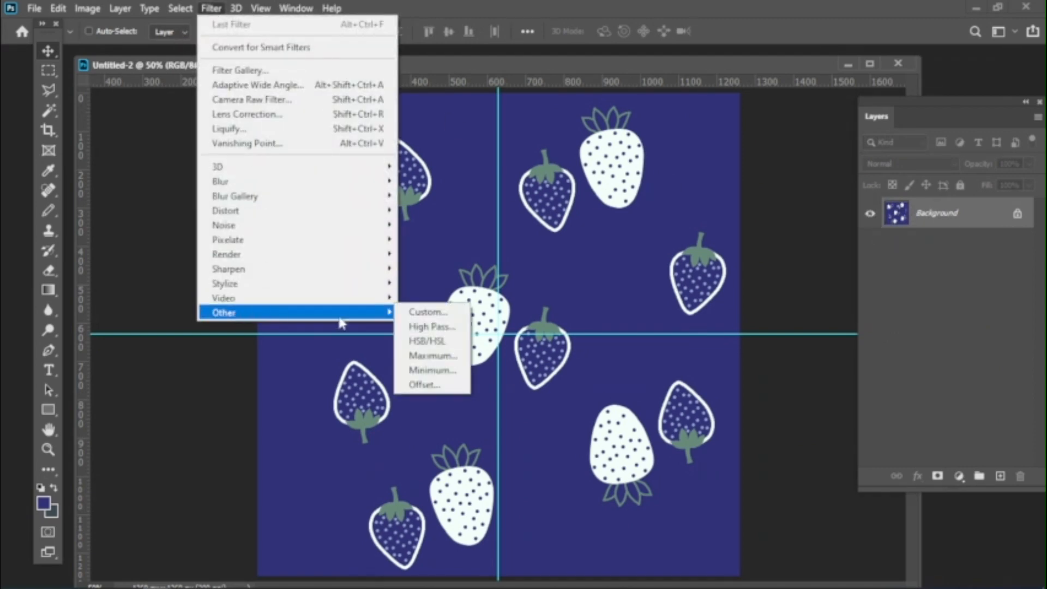
left_click(425, 388)
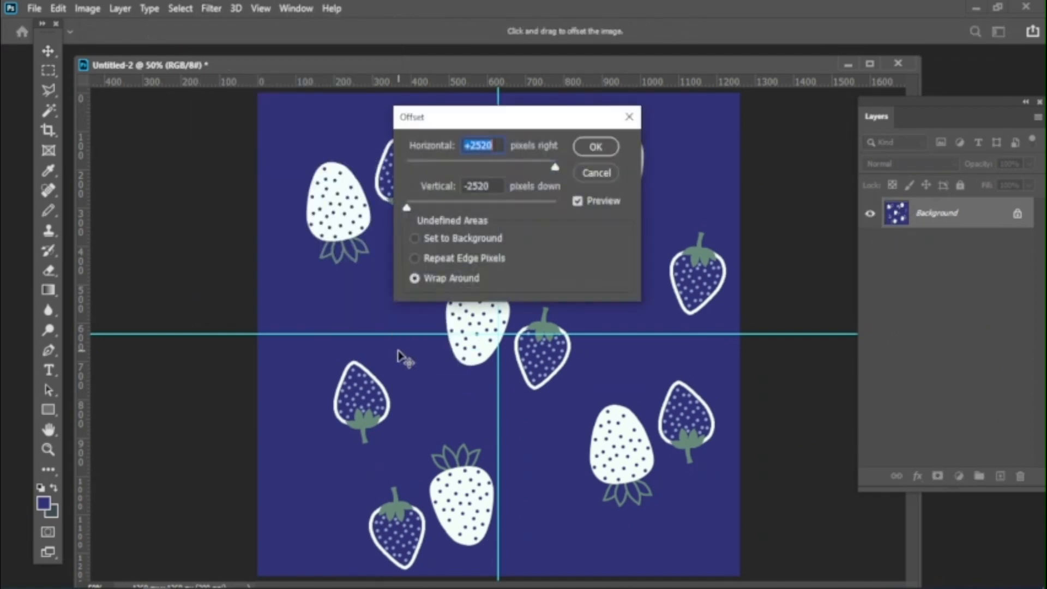
left_click(491, 183)
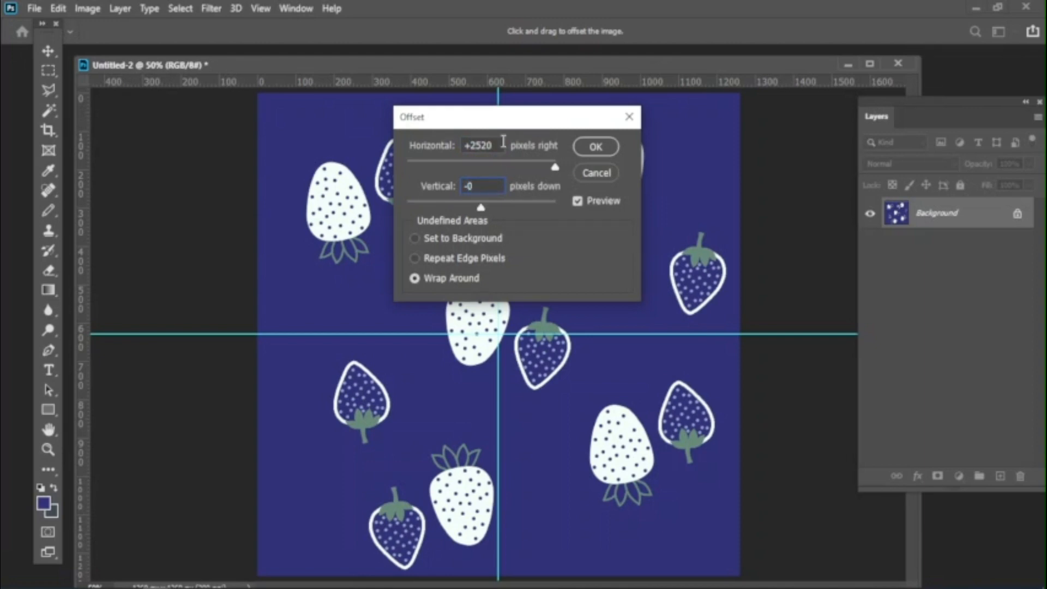
type("0")
left_click_drag(481, 213, 460, 213)
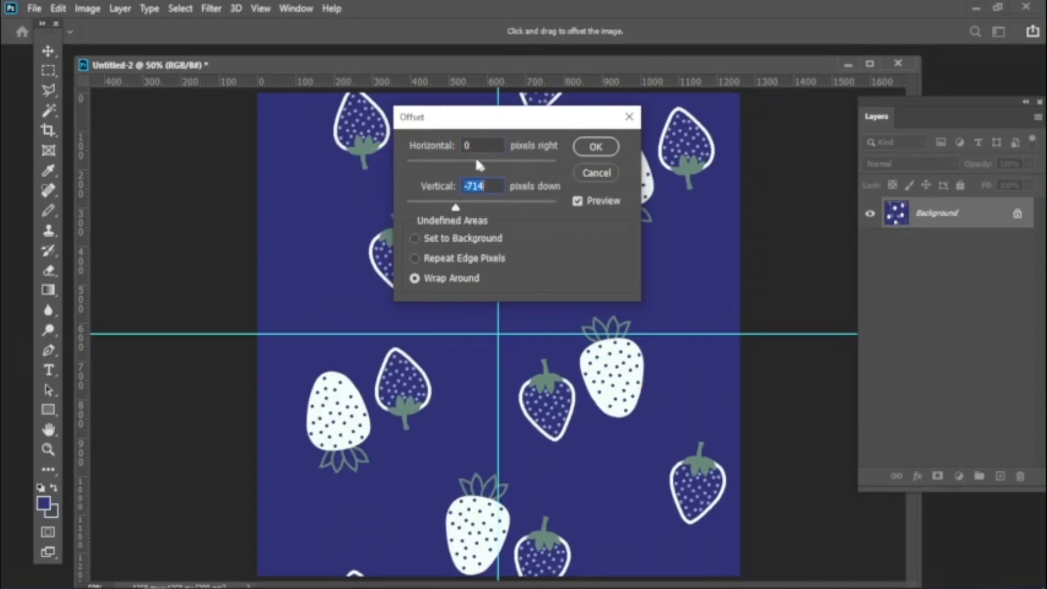
left_click_drag(503, 123, 194, 124)
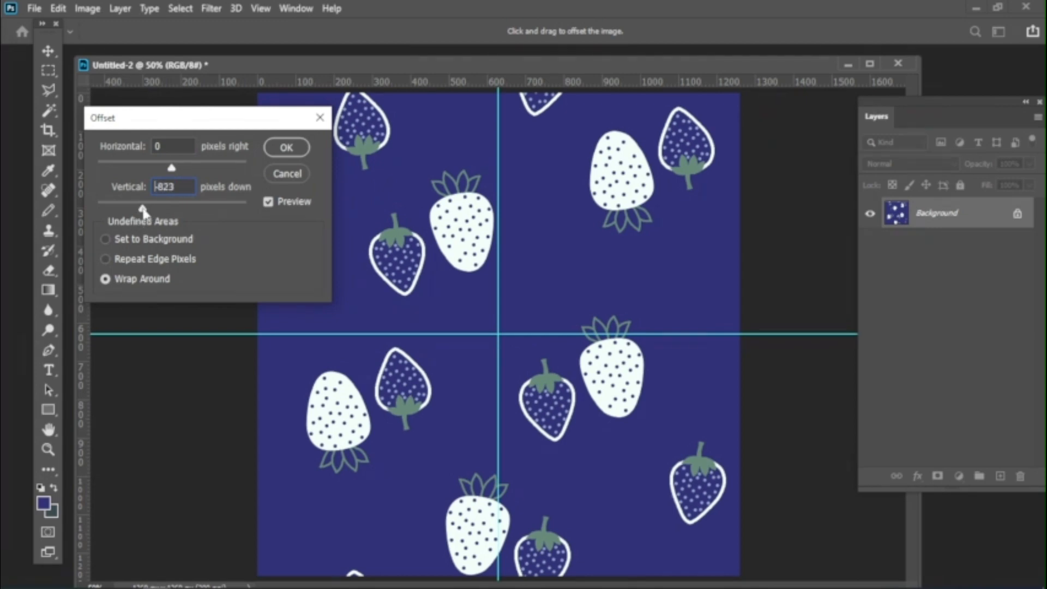
left_click_drag(143, 211, 148, 212)
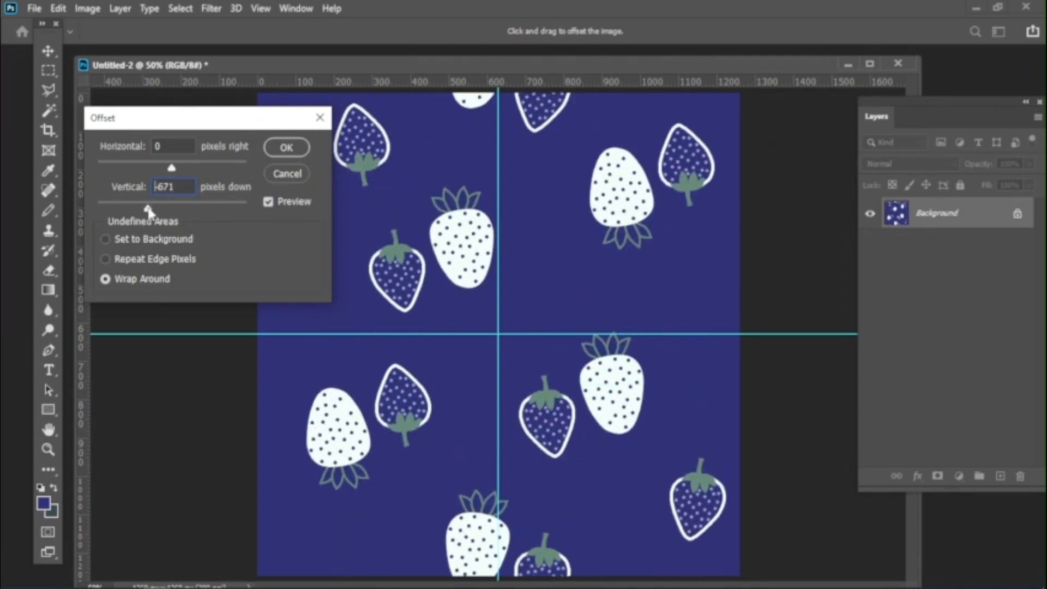
left_click(267, 148)
Offset the pattern again by horizontal +411 and vertical -931 pixels with Wrap Around
right_click(496, 373)
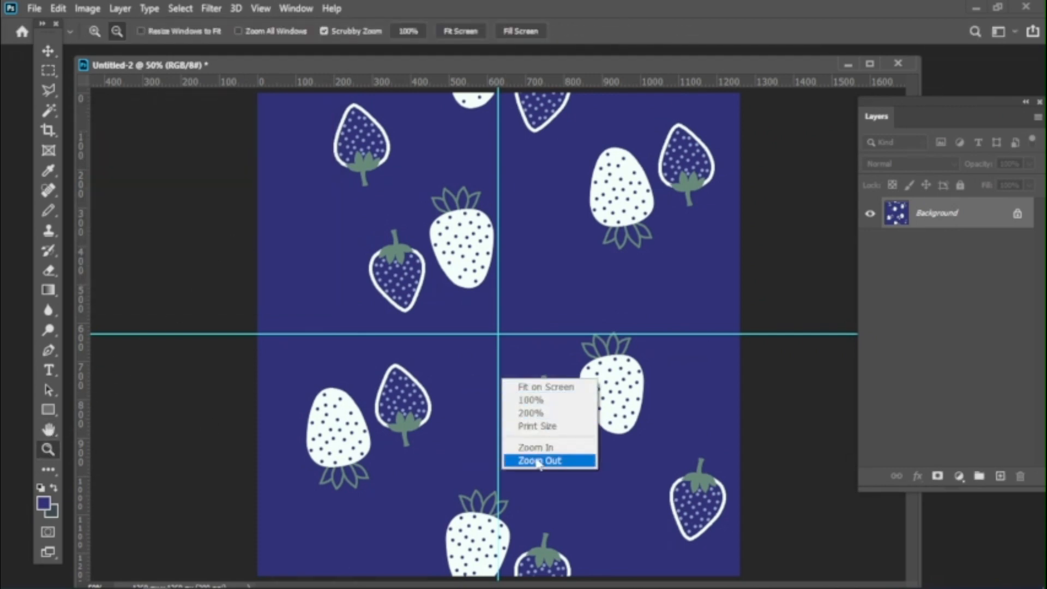
left_click(539, 462)
left_click(49, 52)
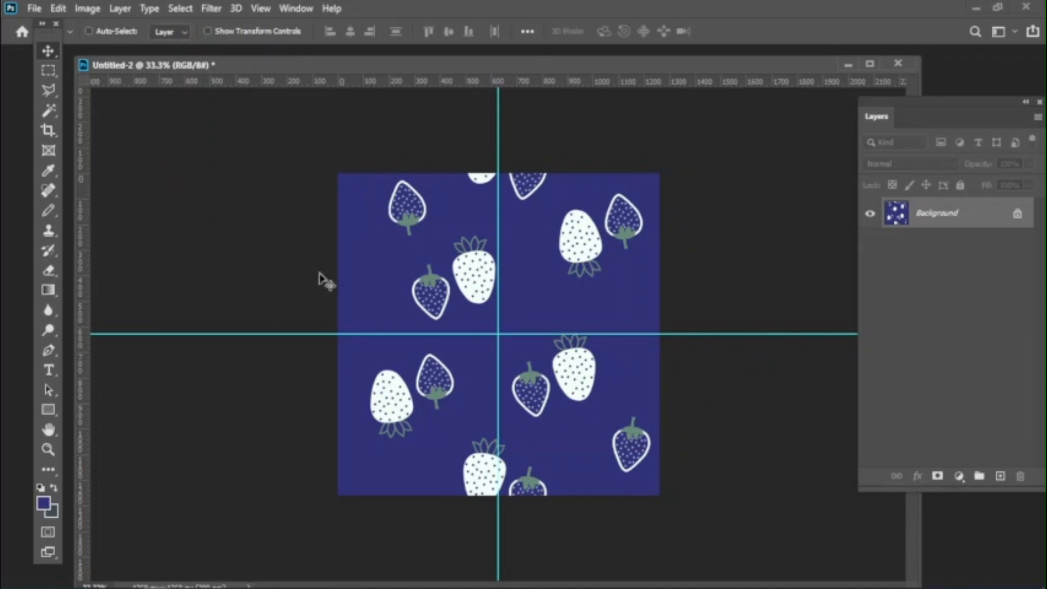
left_click(211, 8)
mouse_move(293, 314)
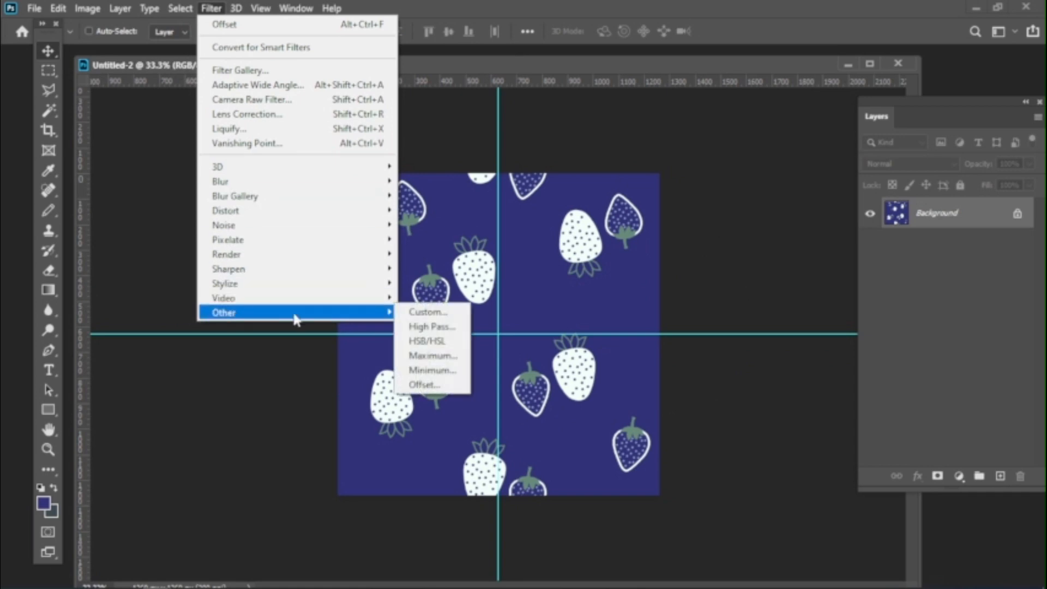
left_click(437, 384)
left_click_drag(148, 211, 131, 209)
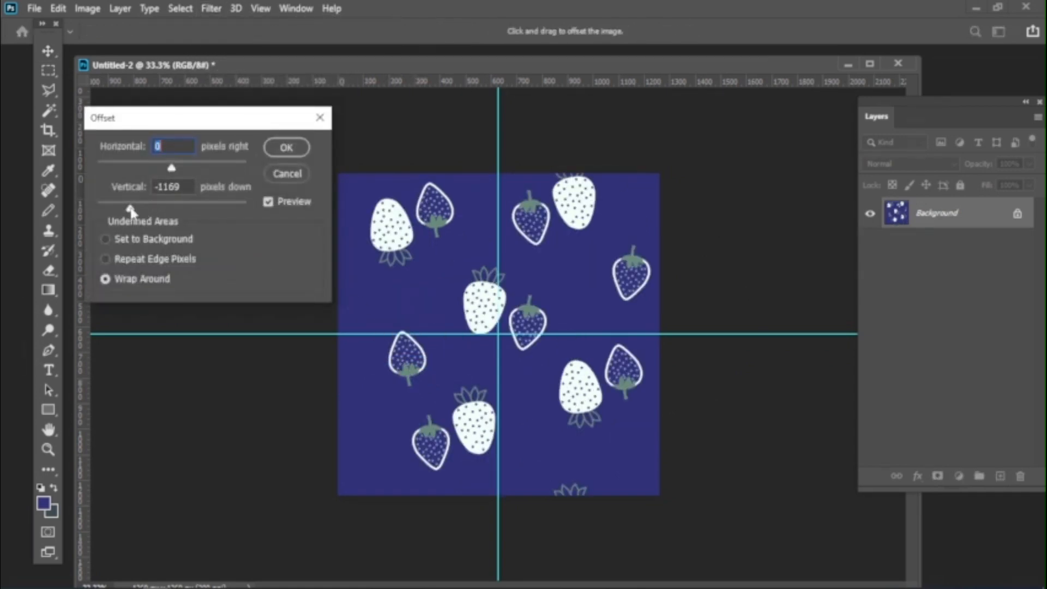
left_click_drag(171, 169, 126, 174)
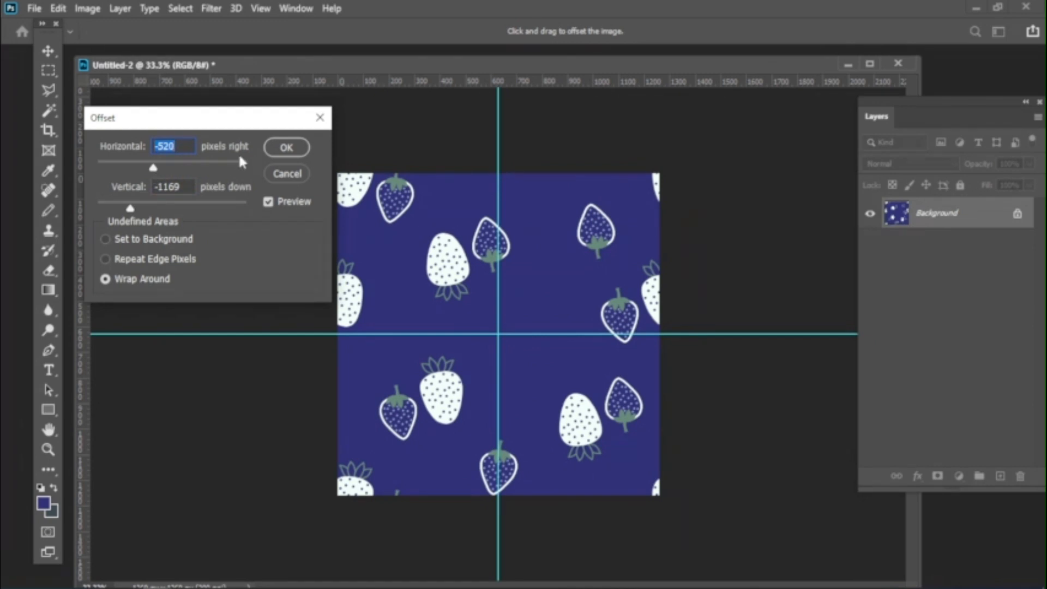
left_click_drag(160, 169, 186, 169)
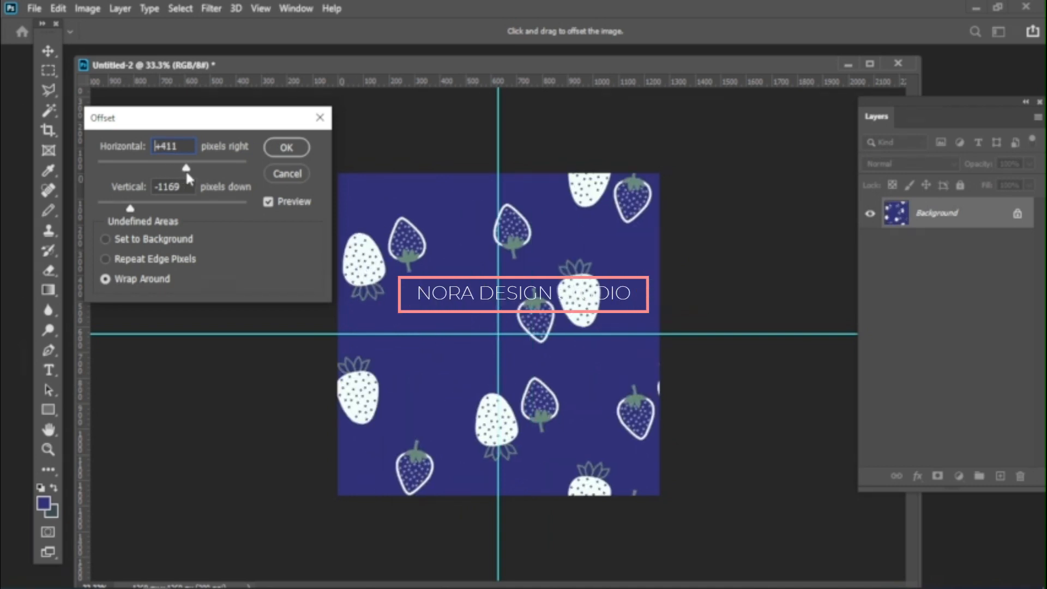
left_click_drag(130, 208, 138, 208)
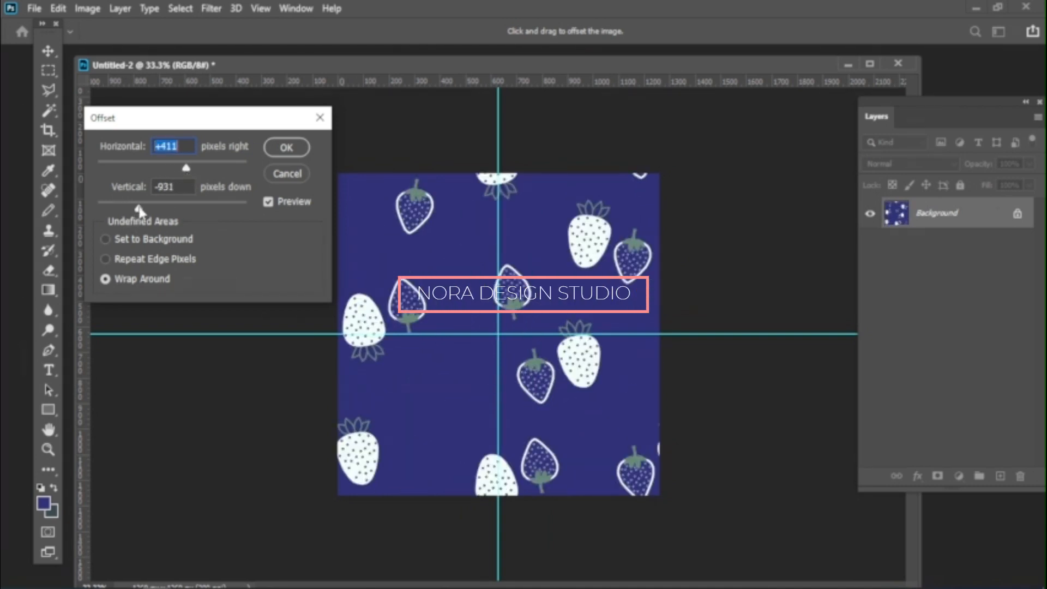
left_click(285, 148)
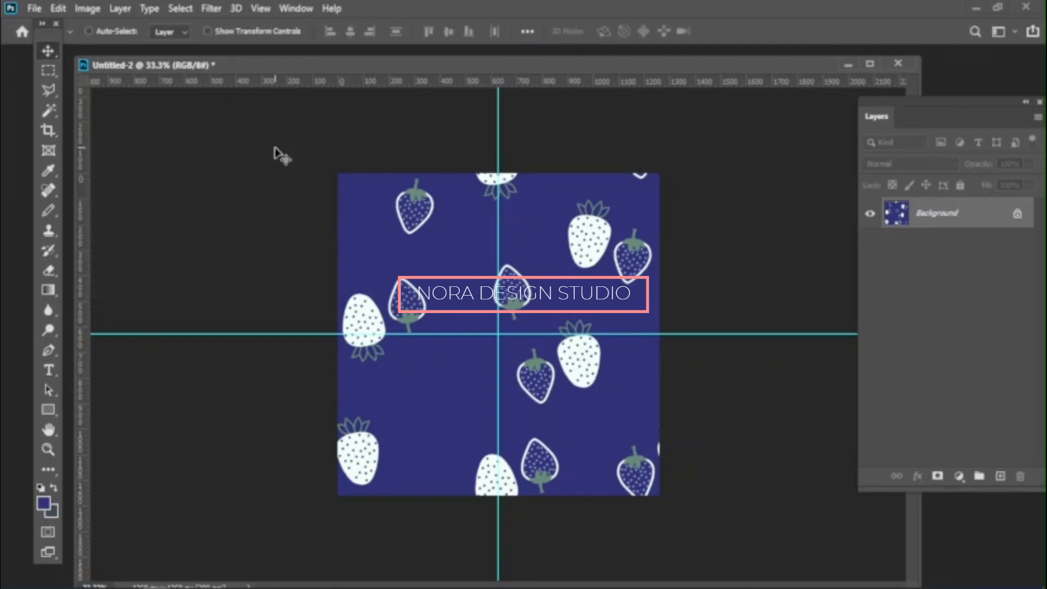
Copy the white strawberry right of the vertical guide, at the horizontal guide, to a new layer and place it in the lower-left gap
left_click(48, 449)
left_click_drag(235, 490, 474, 494)
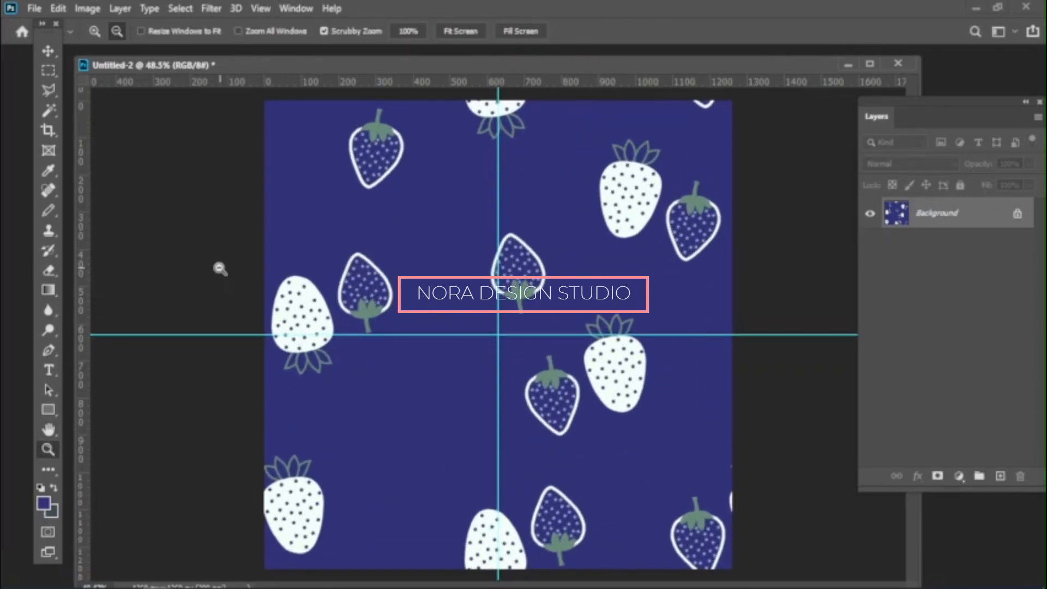
left_click(49, 92)
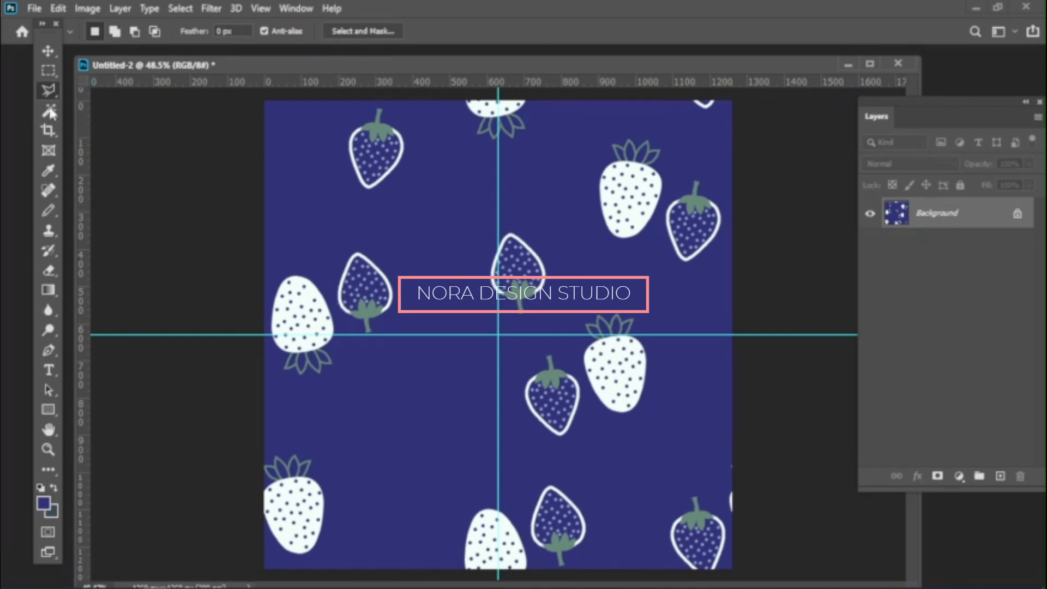
mouse_move(623, 281)
left_mouse_down()
mouse_move(702, 423)
mouse_move(646, 453)
mouse_move(592, 423)
mouse_move(581, 369)
mouse_move(560, 339)
mouse_move(590, 299)
mouse_move(627, 287)
left_mouse_up()
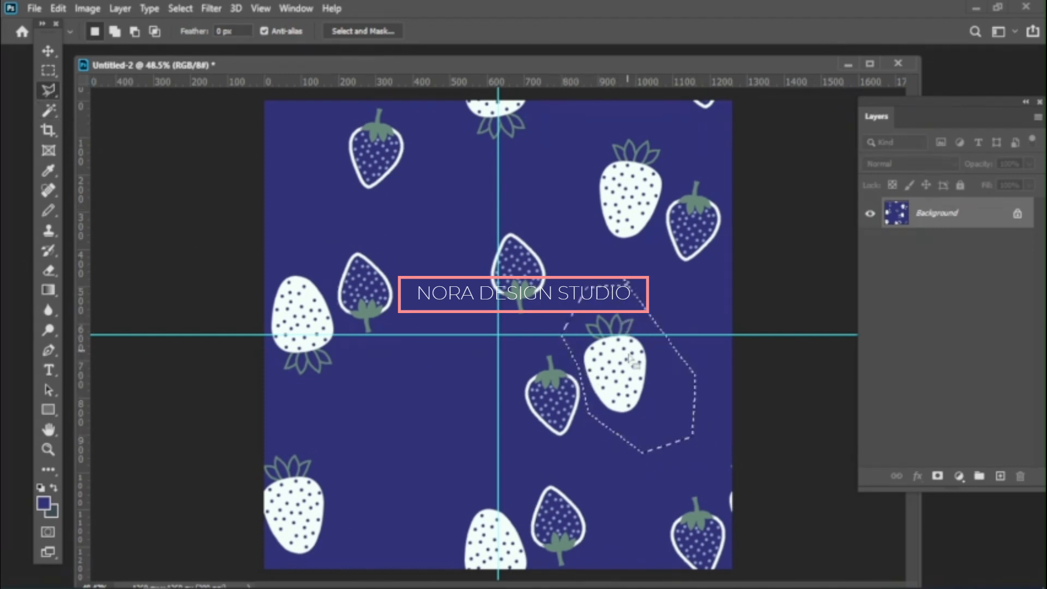
right_click(630, 289)
left_click(677, 183)
key("v")
left_click_drag(599, 371, 437, 427)
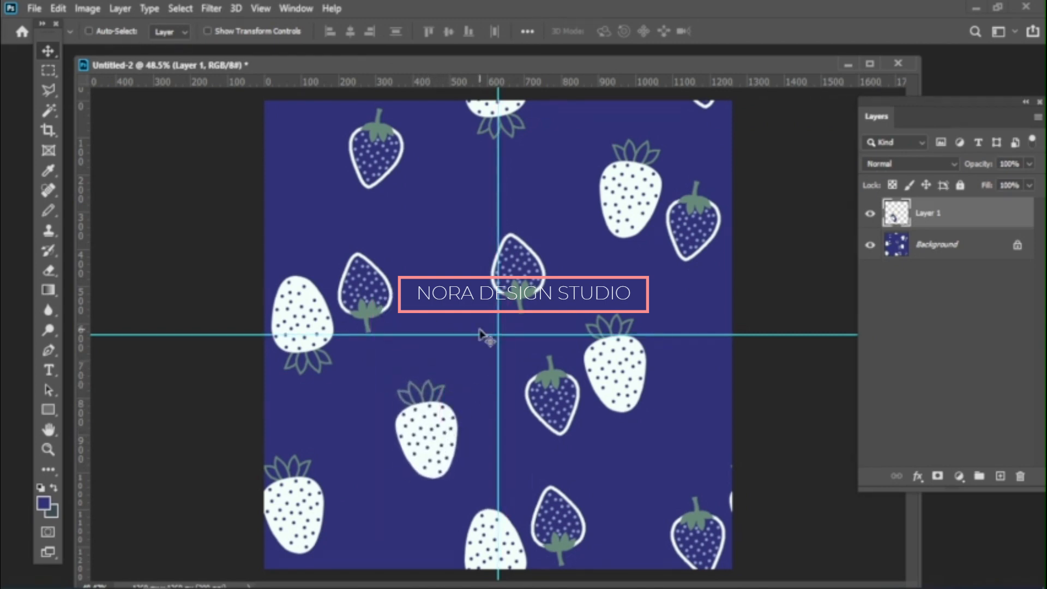
Scale the copied white strawberry to about 94%, rotate it about 40° clockwise and nudge it upward in the lower-left gap
key("ctrl+t")
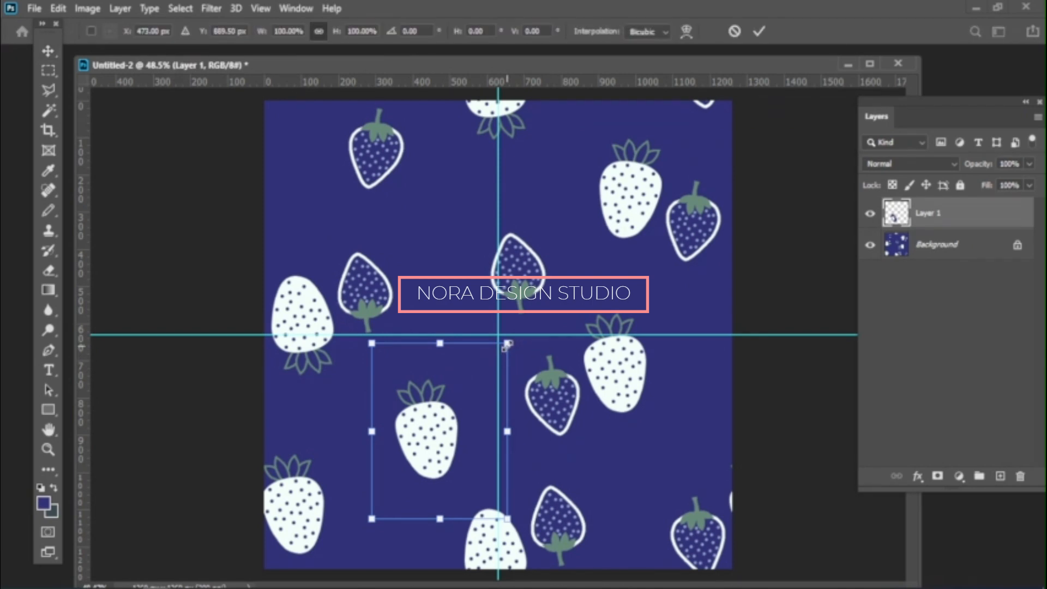
left_click_drag(503, 352, 480, 376)
left_click_drag(515, 344, 543, 417)
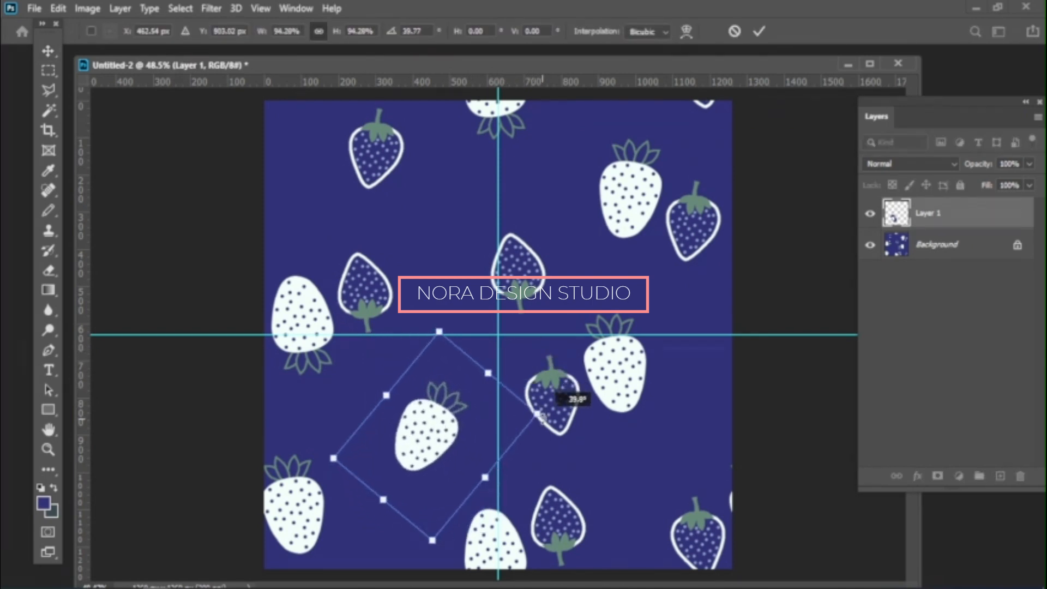
key("Escape")
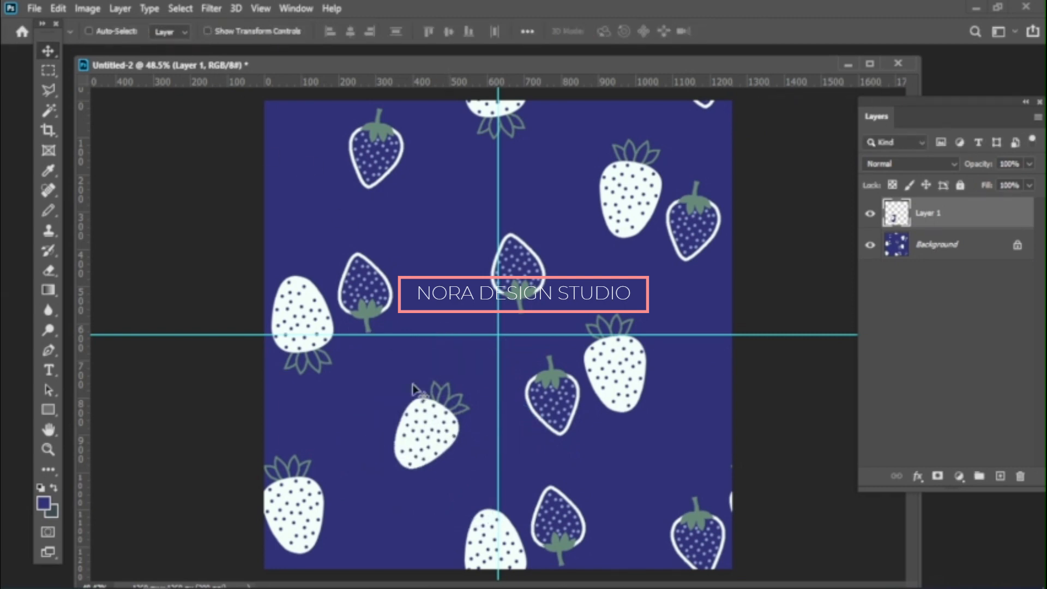
left_click_drag(413, 389, 413, 373)
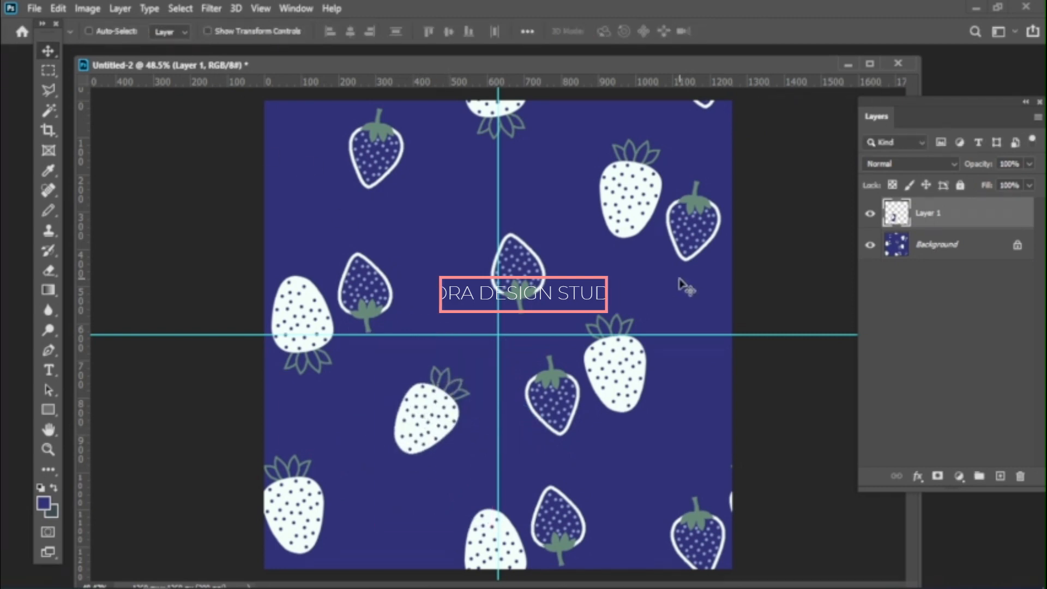
Merge Layer 1 with the Background
left_click(900, 246, "shift")
right_click(900, 246)
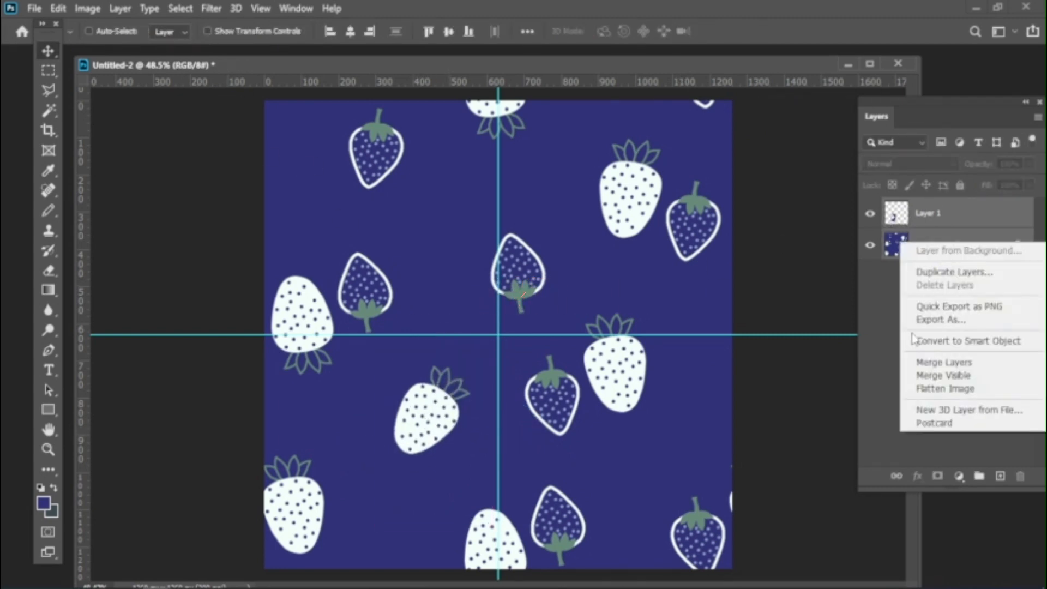
left_click(930, 362)
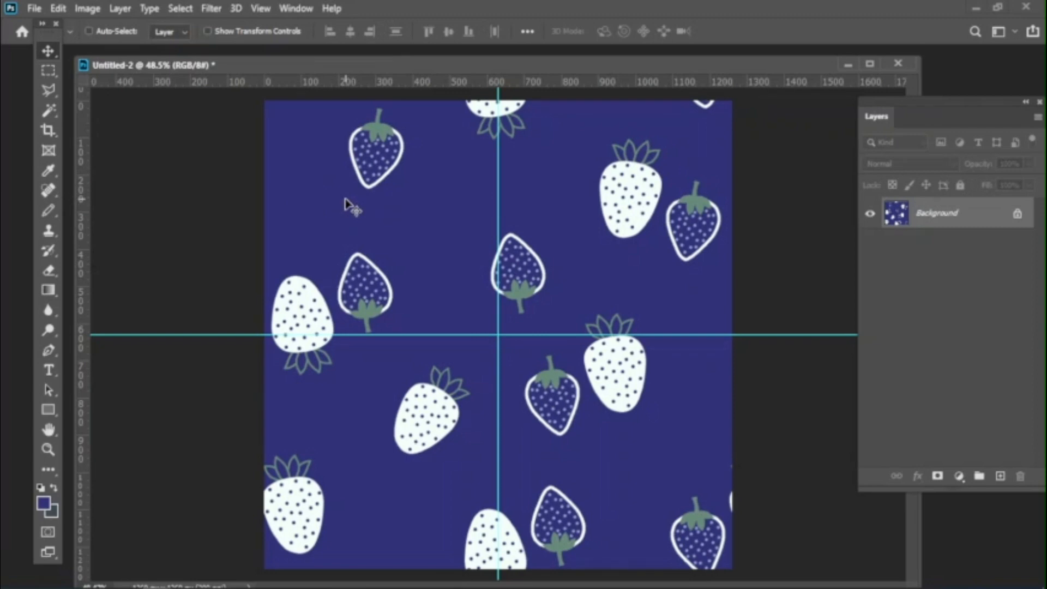
Outline the dark strawberry on the vertical guide, above the horizontal guide, with a polygonal selection and copy it to a new layer
left_click(48, 90)
left_click(489, 202)
left_click(564, 226)
left_click(577, 284)
left_click(539, 334)
left_click(463, 315)
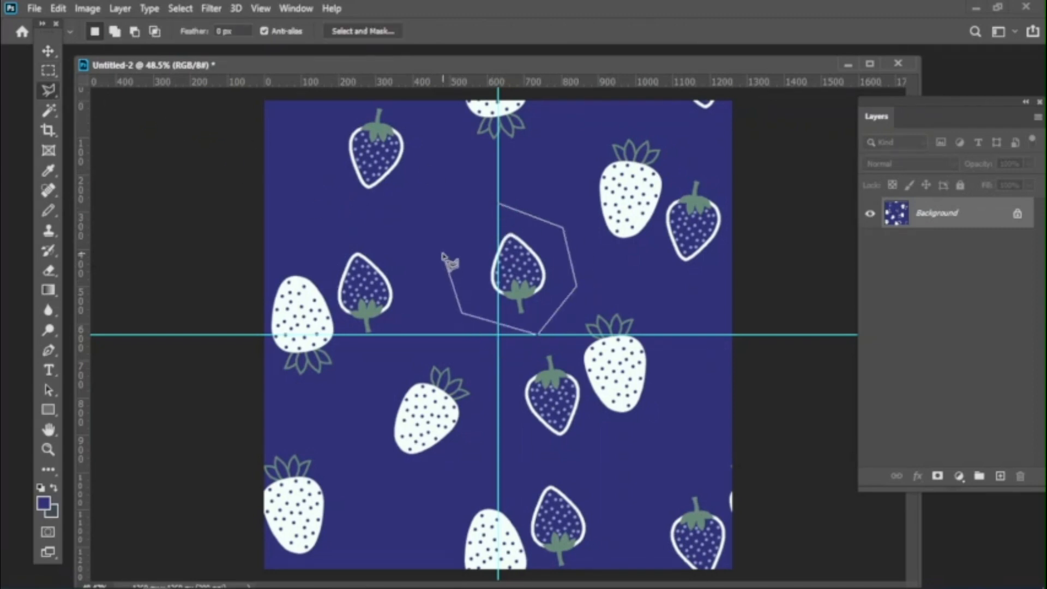
left_click(443, 252)
left_click(489, 205)
right_click(527, 243)
left_click(567, 351)
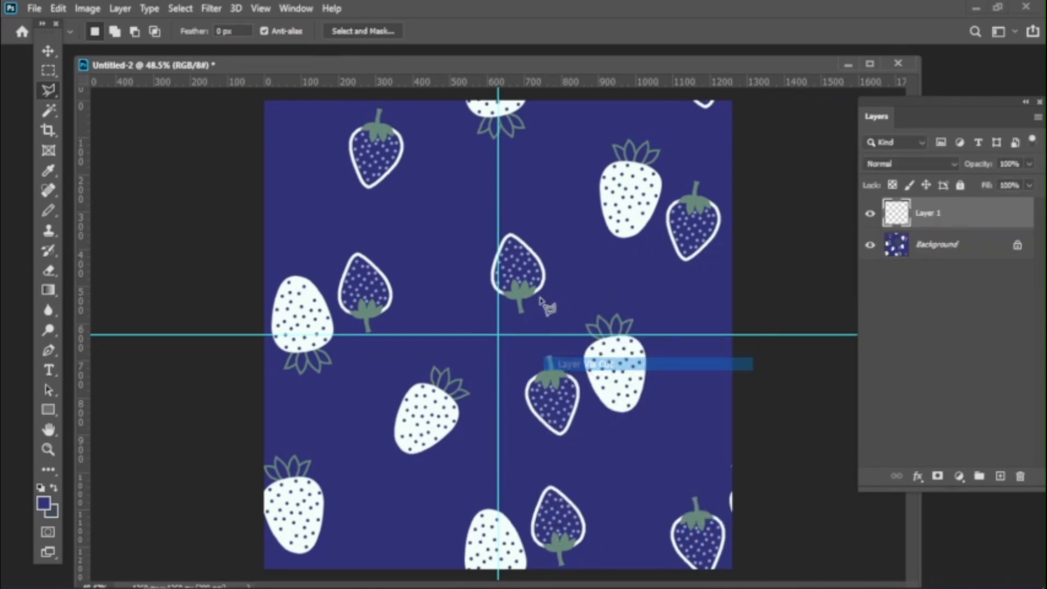
Rotate the copied dark strawberry 90° clockwise, showing the transform controls only while doing so
left_click(49, 52)
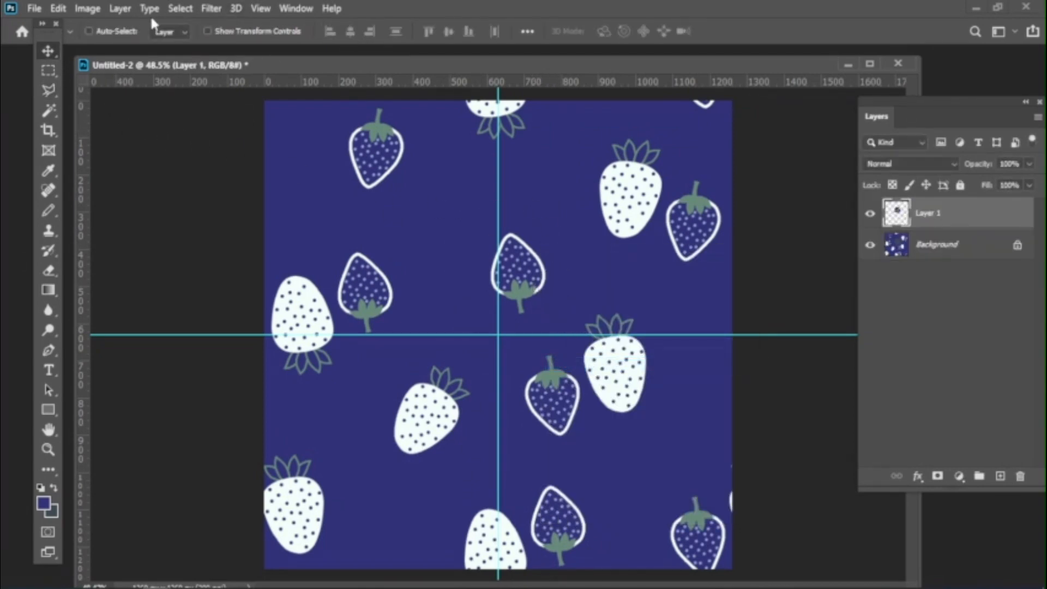
left_click(206, 31)
left_click(576, 203)
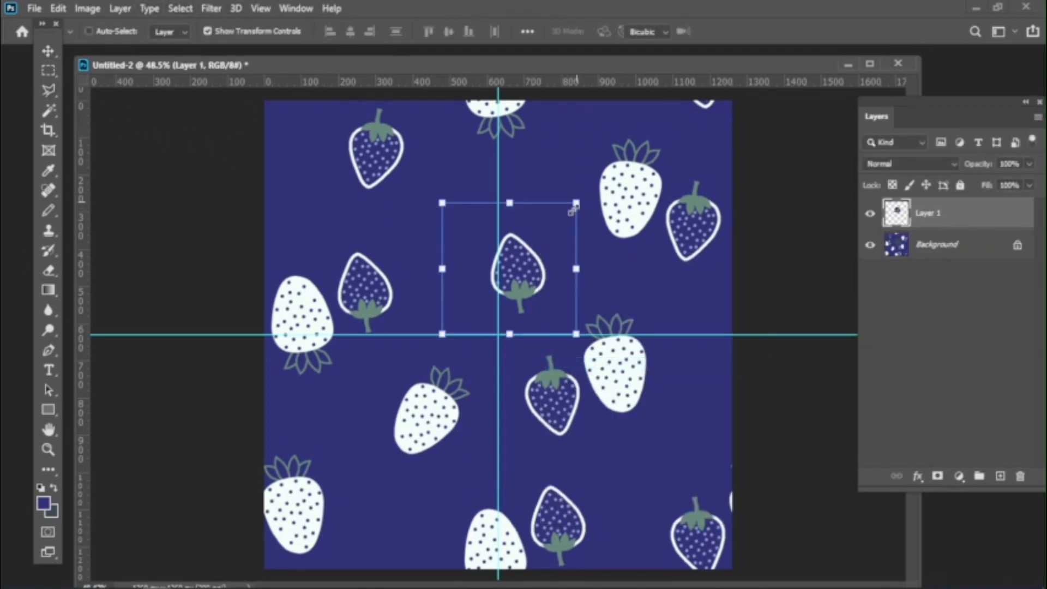
right_click(536, 261)
left_click(605, 485)
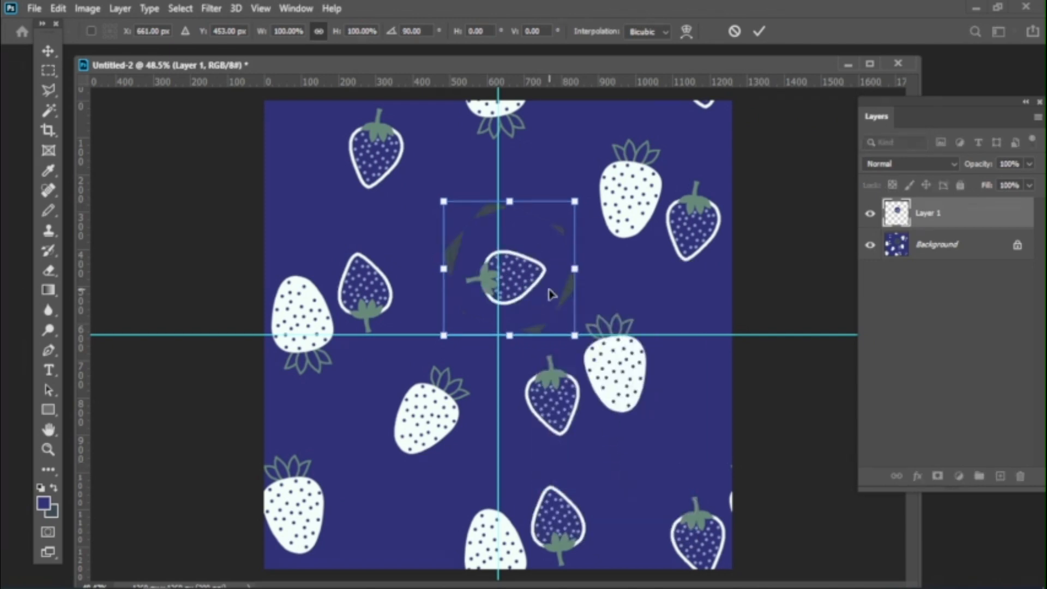
key("Return")
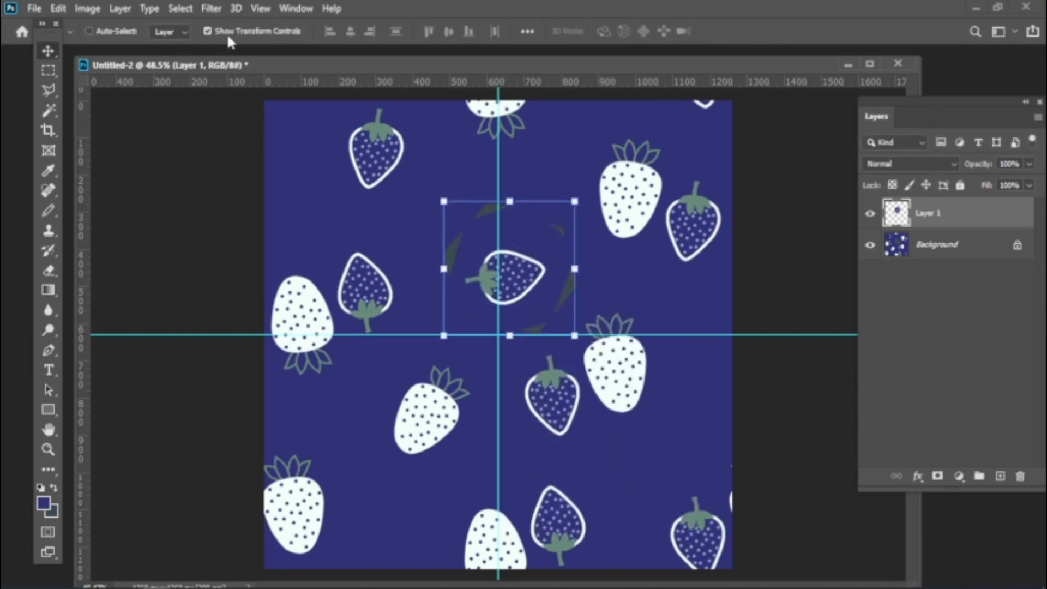
left_click(208, 32)
Paint over the leftover green fragments around the rotated strawberry on the Background with a 60 px dark blue Pencil
left_click(954, 250)
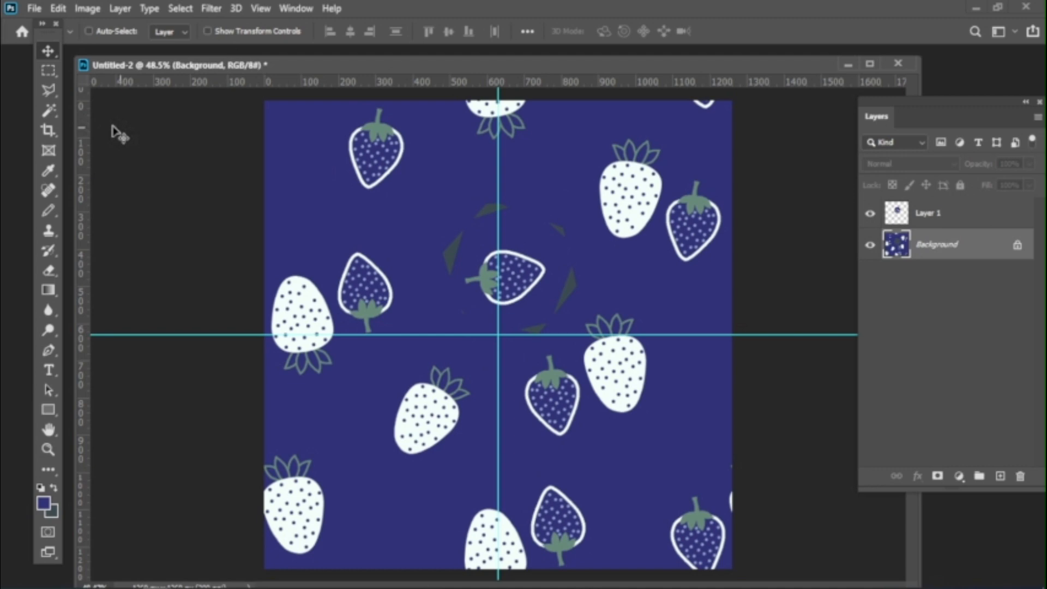
left_click(48, 171)
left_click(48, 211)
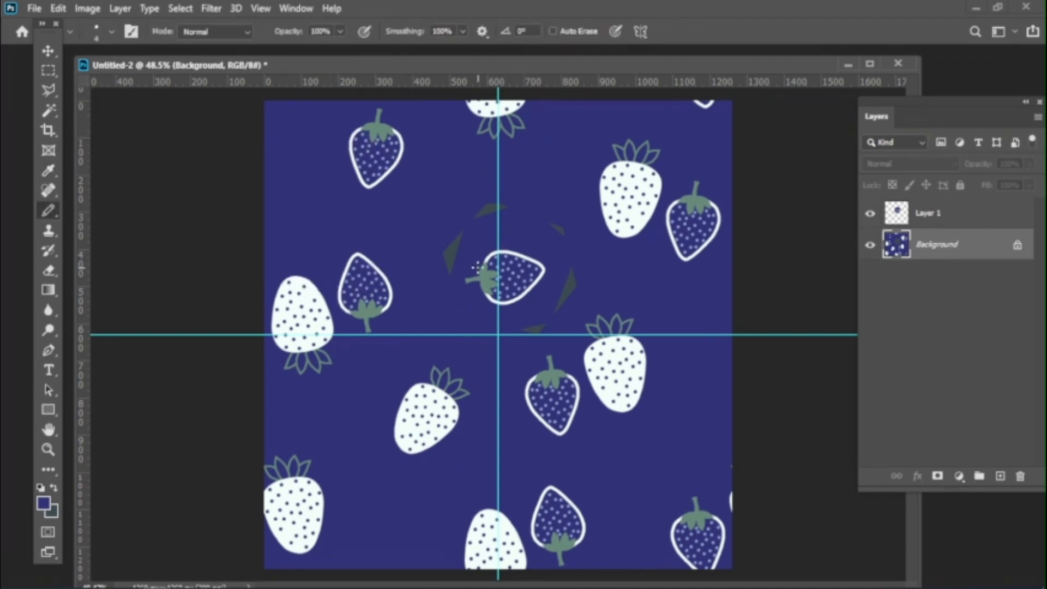
key("bracketright")
key("bracketright")
key("bracketright")
key("bracketright")
key("bracketright")
key("bracketright")
key("bracketright")
key("bracketright")
key("bracketright")
key("bracketright")
key("bracketright")
mouse_move(445, 266)
left_mouse_down()
mouse_move(476, 222)
mouse_move(526, 202)
mouse_move(496, 205)
left_mouse_up()
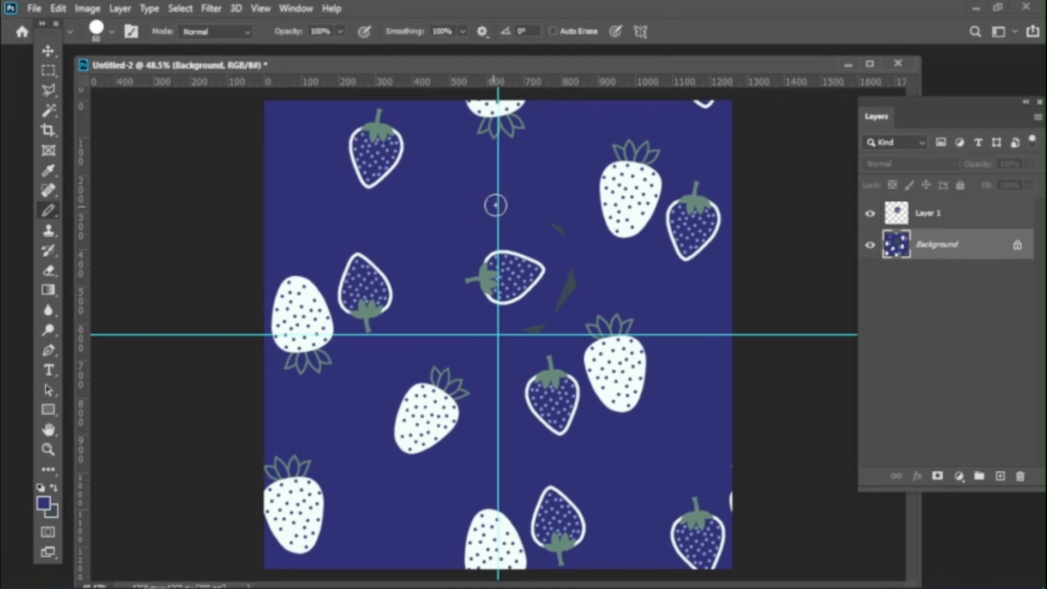
mouse_move(458, 243)
left_mouse_down()
mouse_move(574, 246)
mouse_move(558, 227)
mouse_move(578, 267)
mouse_move(540, 323)
mouse_move(526, 331)
mouse_move(584, 274)
mouse_move(521, 340)
mouse_move(584, 270)
mouse_move(491, 335)
left_mouse_up()
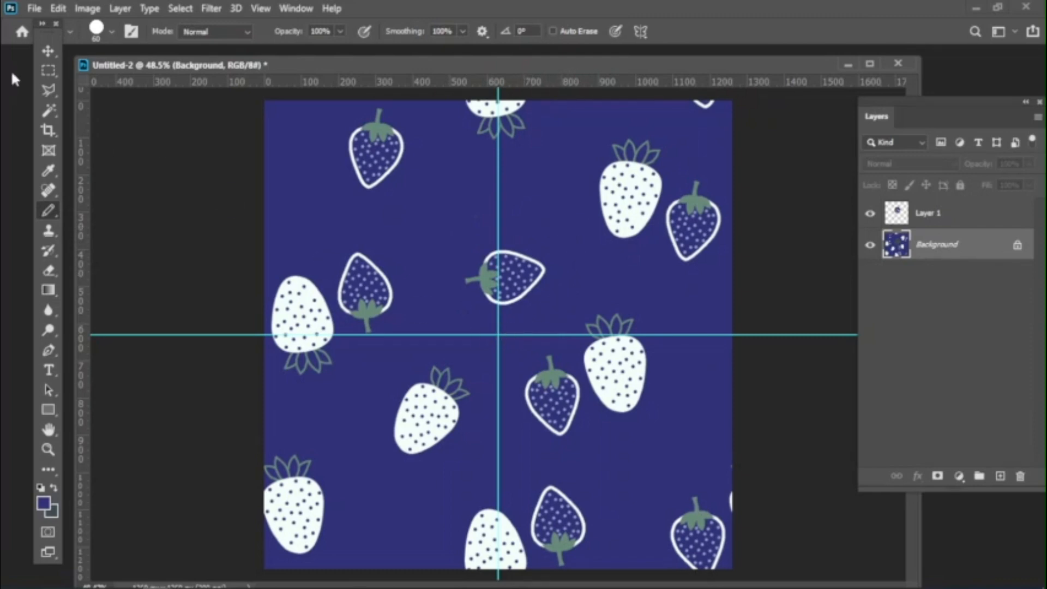
Merge the rotated strawberry's layer into the Background
left_click(48, 50)
left_click(945, 215)
right_click(945, 216)
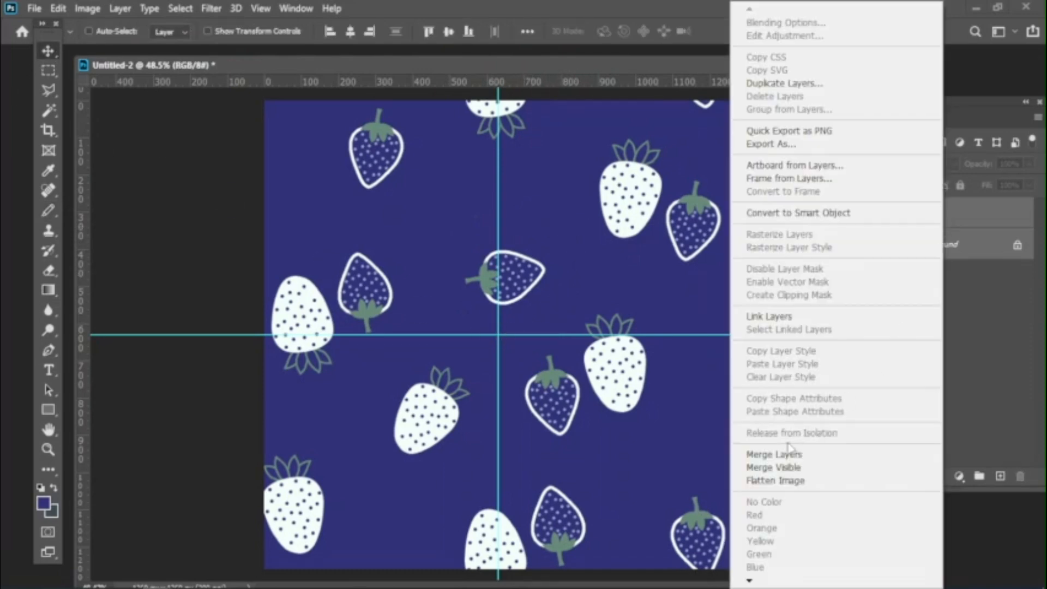
left_click(764, 454)
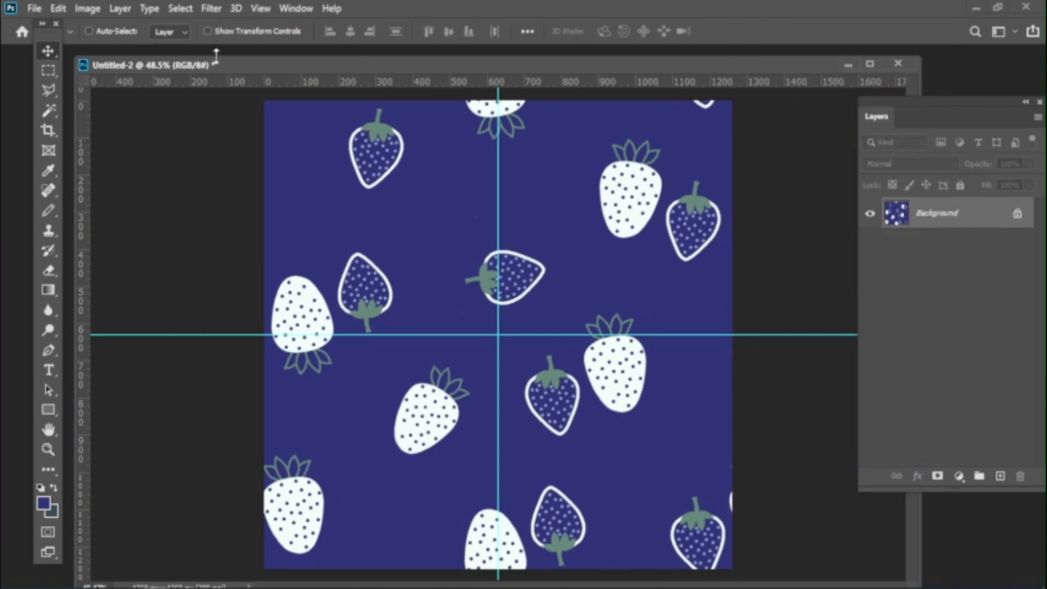
Apply the Offset filter to the Background with horizontal +1018 and vertical -541 pixels and Wrap Around
left_click(202, 12)
mouse_move(350, 306)
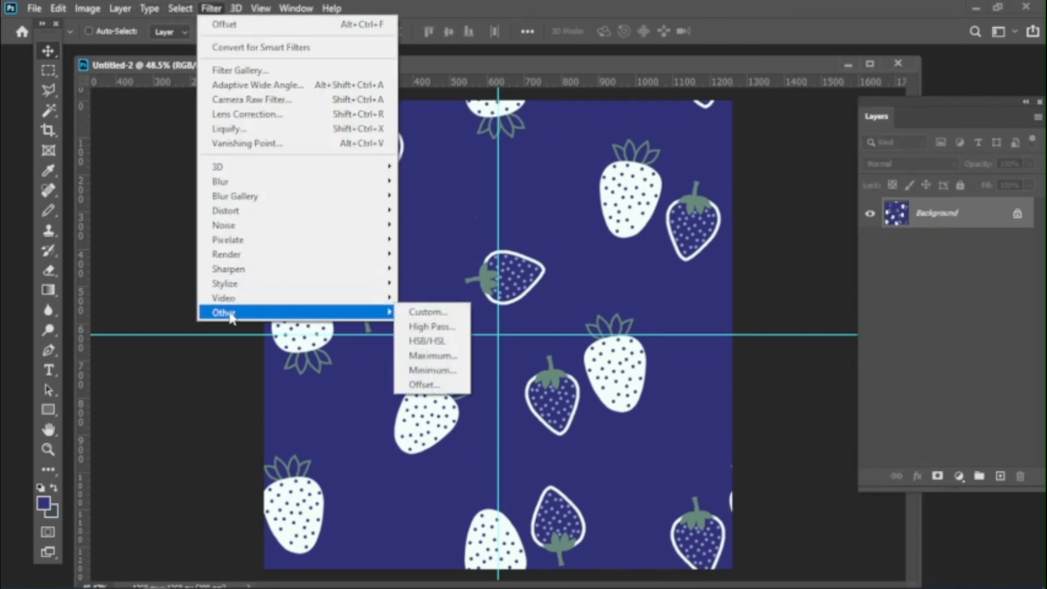
left_click(431, 384)
mouse_move(140, 210)
left_mouse_down()
mouse_move(171, 212)
mouse_move(154, 217)
left_mouse_up()
left_click_drag(160, 119, 832, 253)
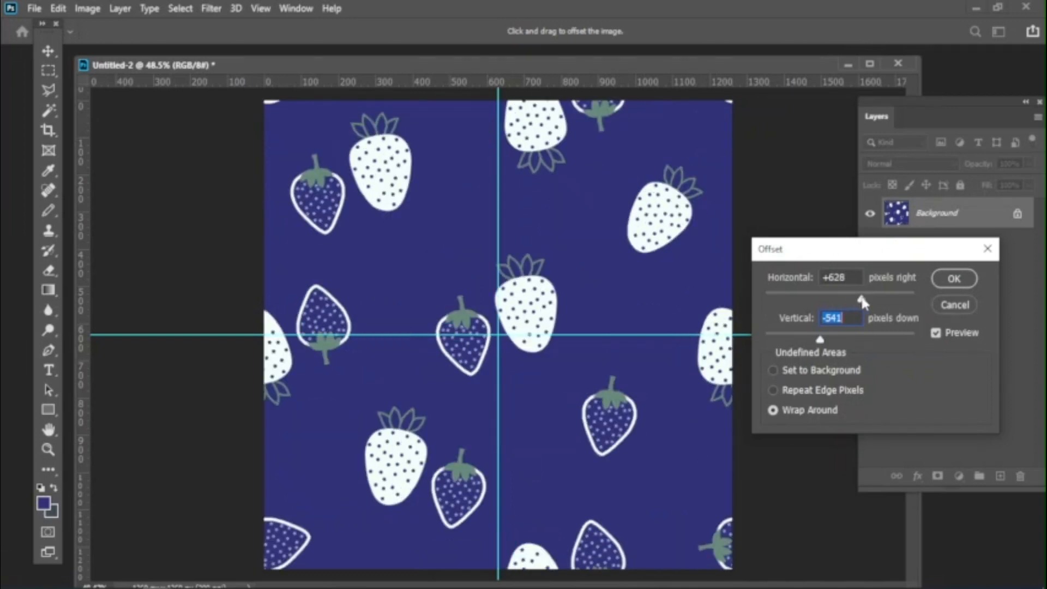
left_click_drag(861, 298, 866, 298)
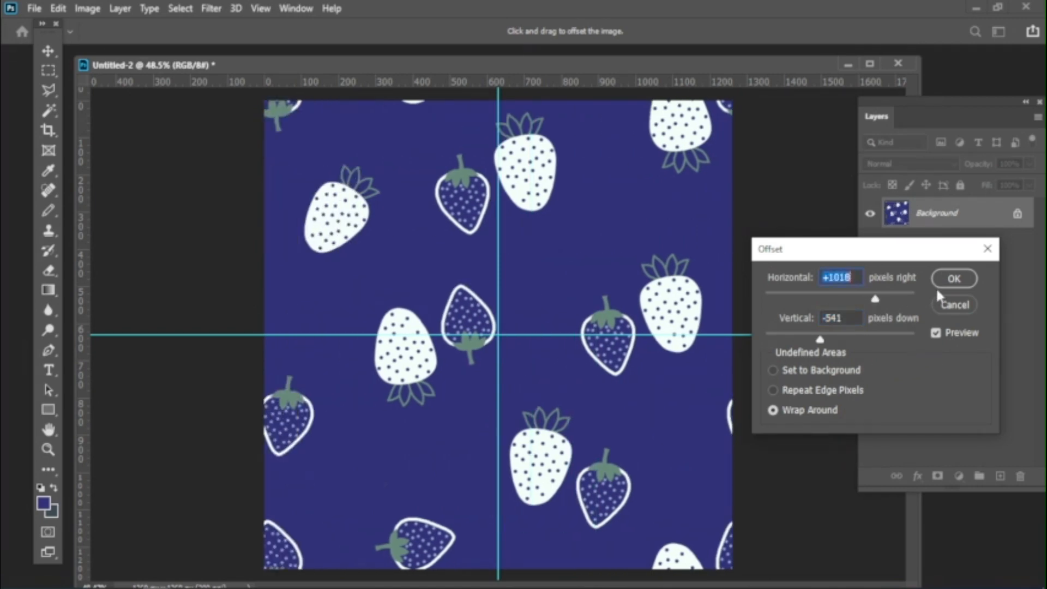
left_click(954, 278)
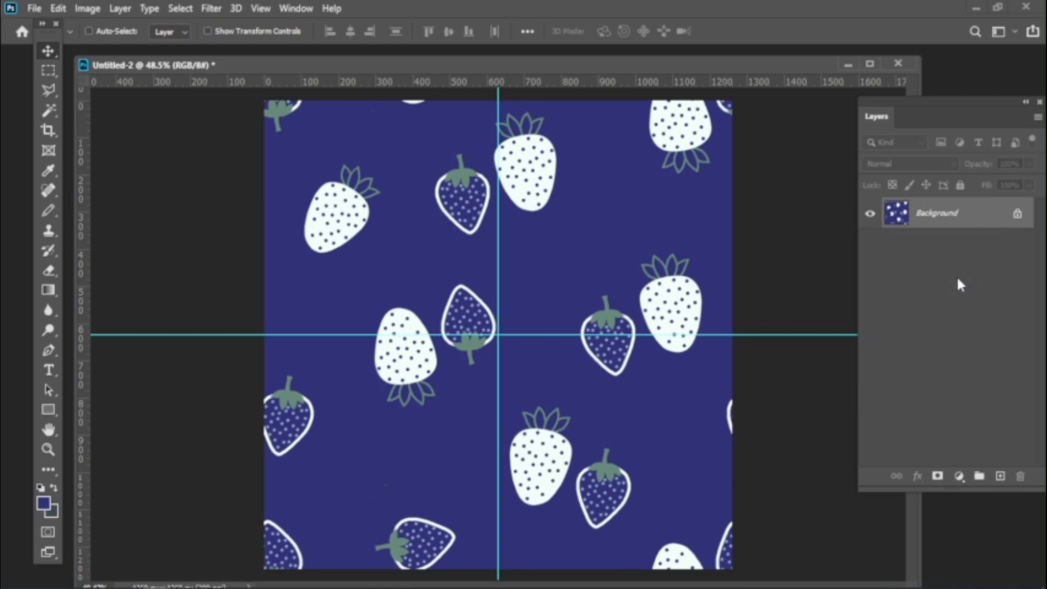
Define the finished strawberry tile as a pattern named Pattern 1
left_click(59, 8)
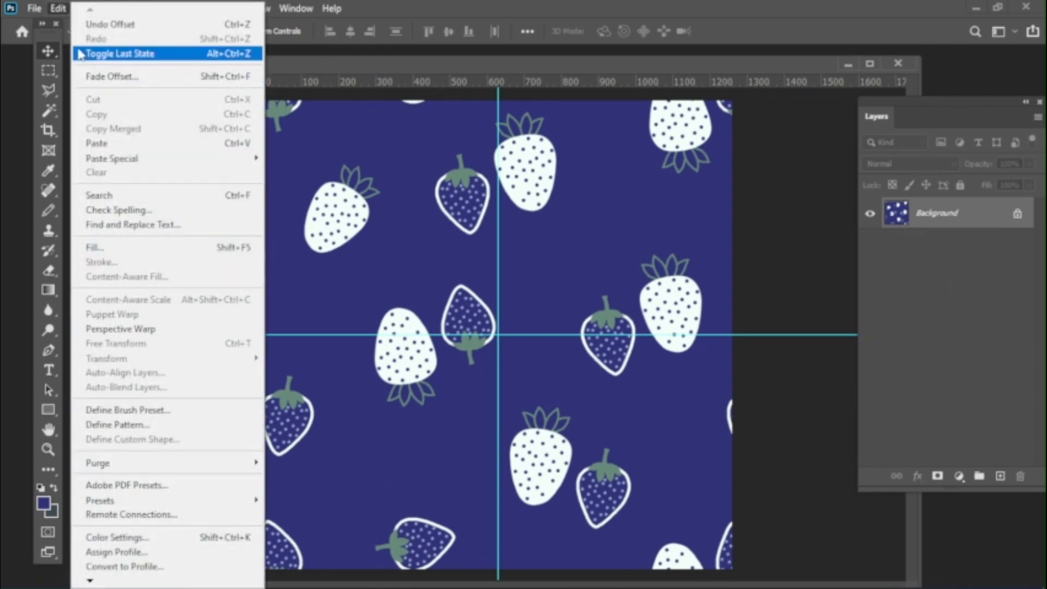
left_click(58, 9)
left_click(59, 8)
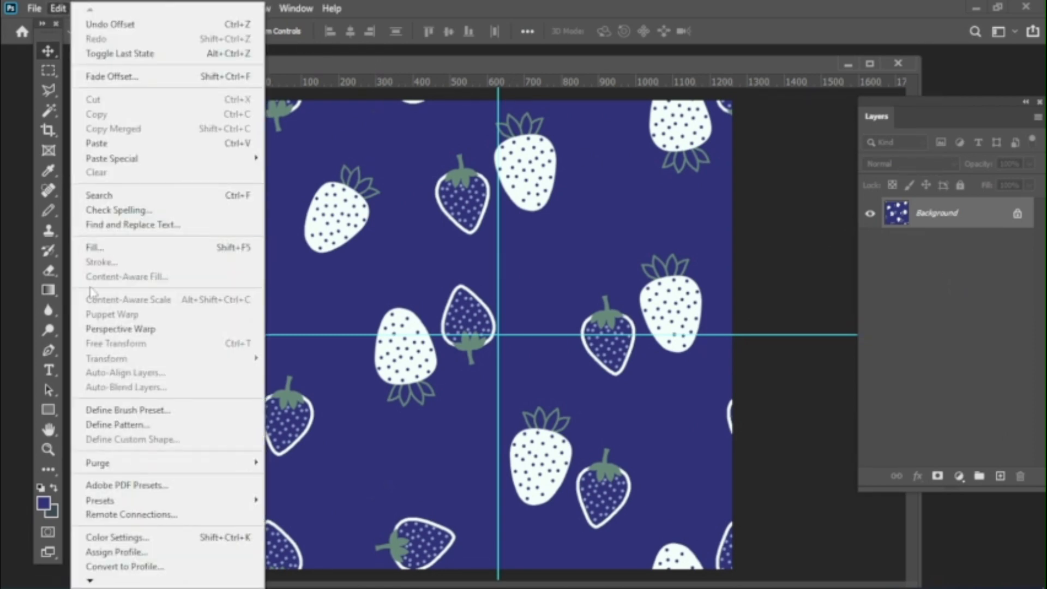
left_click(118, 424)
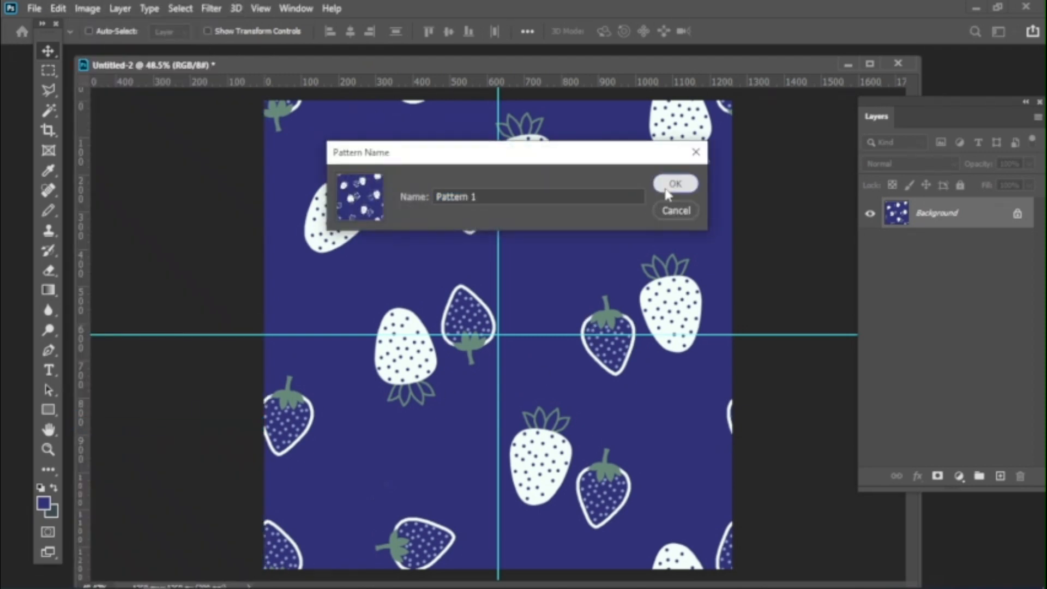
left_click(675, 185)
Minimise the pattern document and start a new document with a resolution of 200 pixels/inch
left_click(849, 64)
left_click(35, 8)
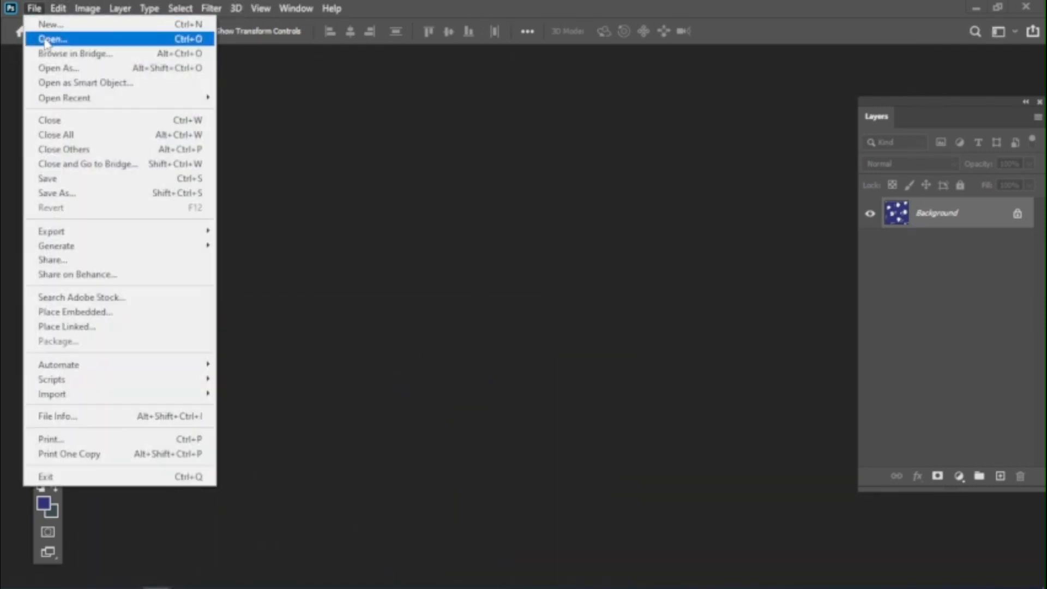
left_click(43, 19)
double_click(752, 255)
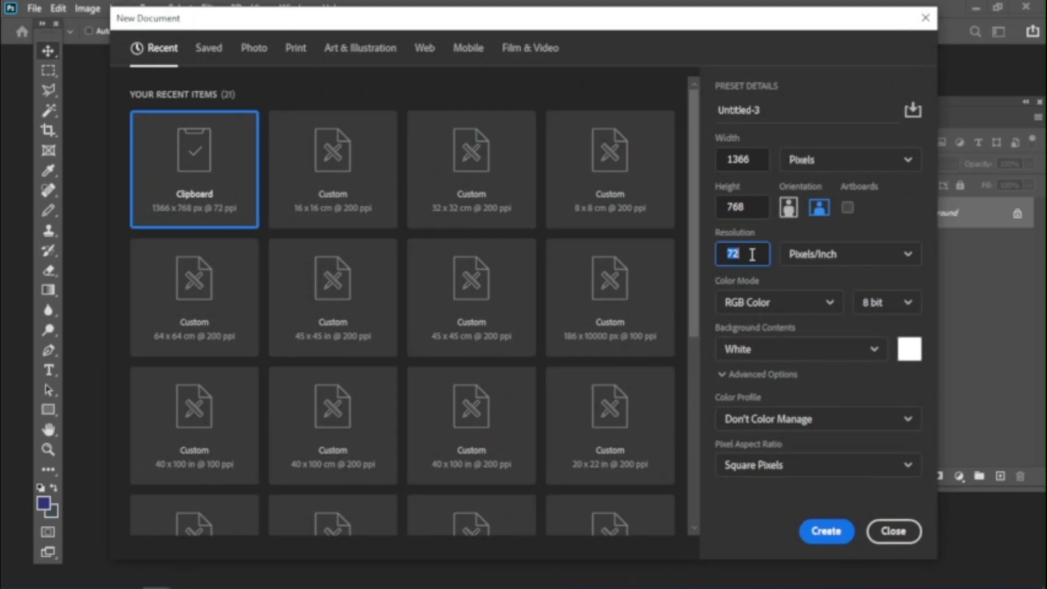
type("200")
Create the new document at 64 × 64 centimetres and undock it into its own floating window
left_click(752, 204)
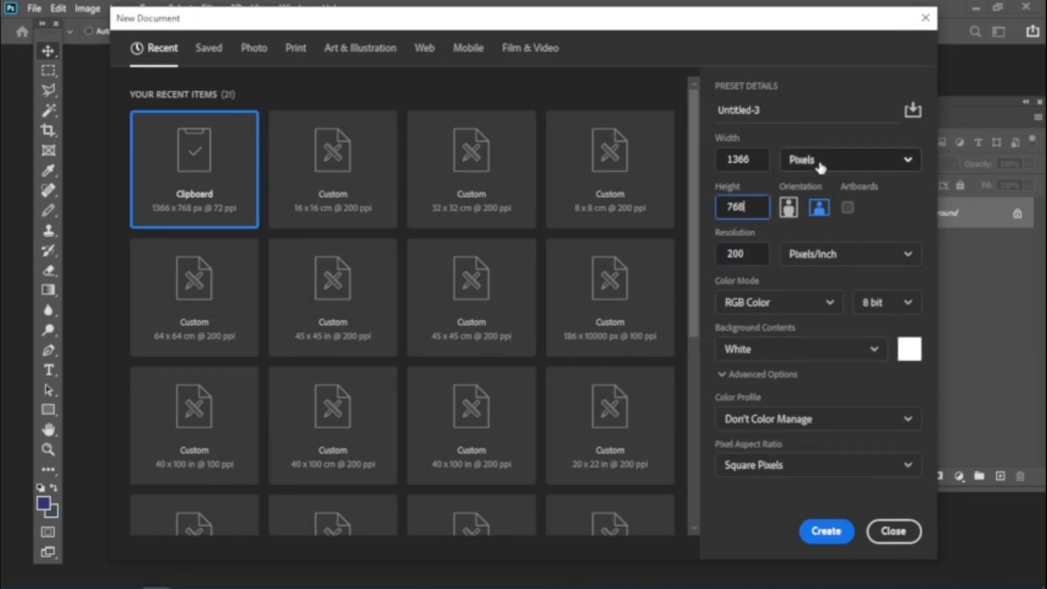
left_click(801, 159)
left_click(818, 215)
left_click(755, 212)
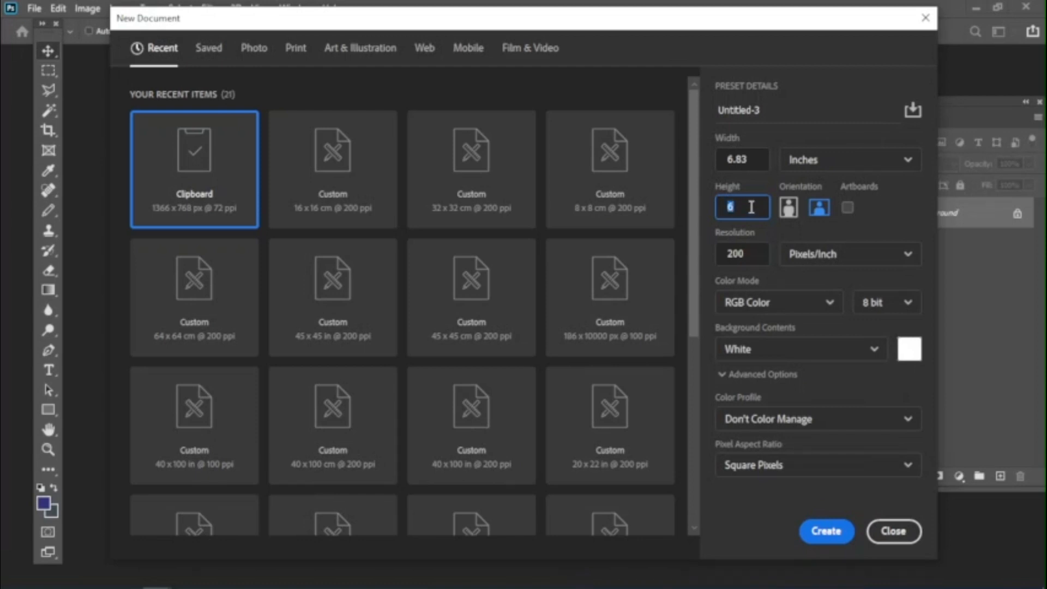
type("64")
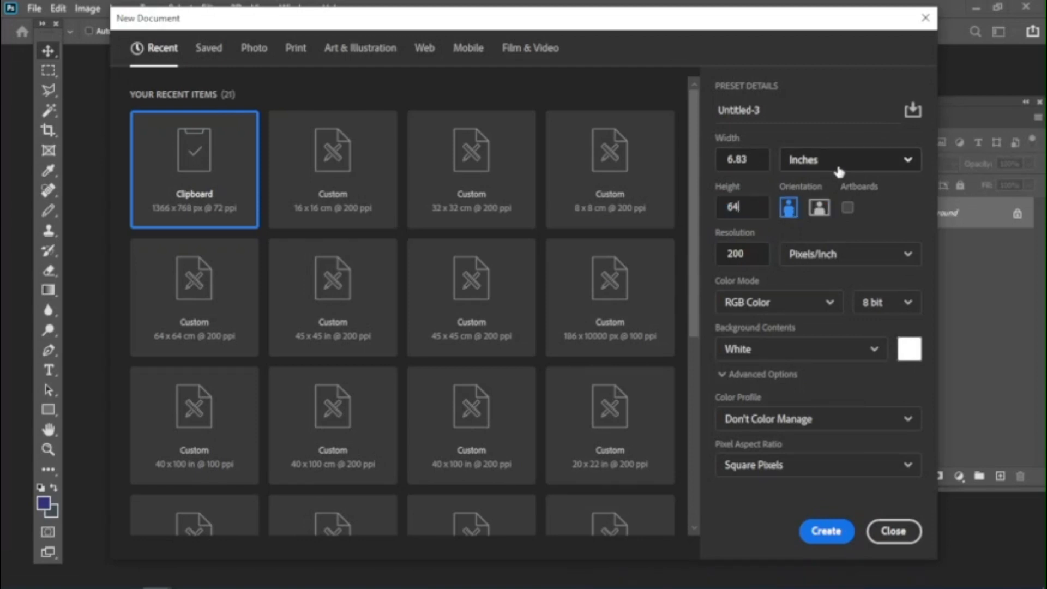
left_click(802, 160)
left_click(816, 241)
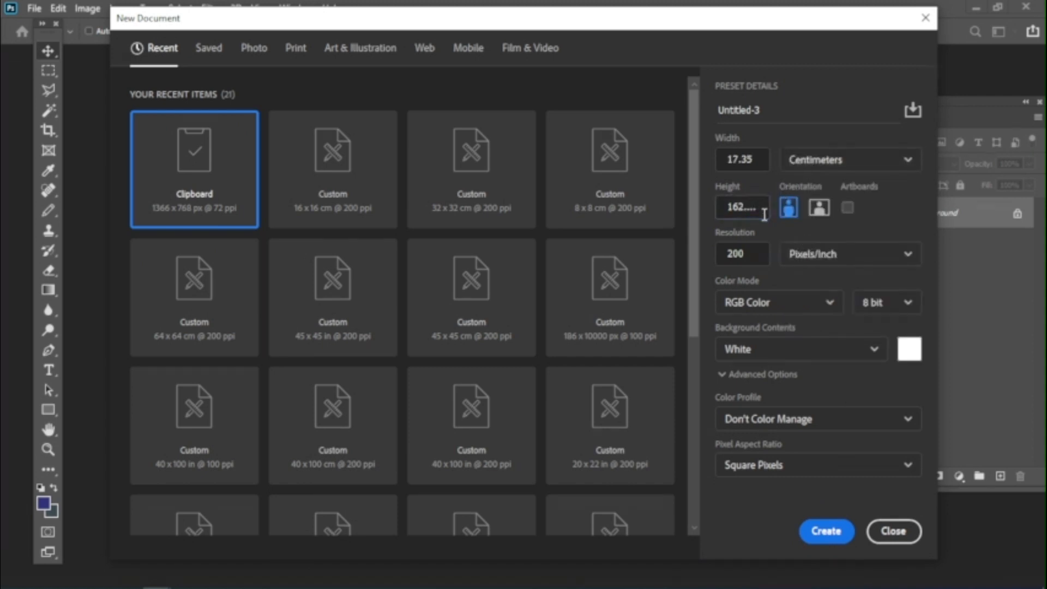
double_click(762, 209)
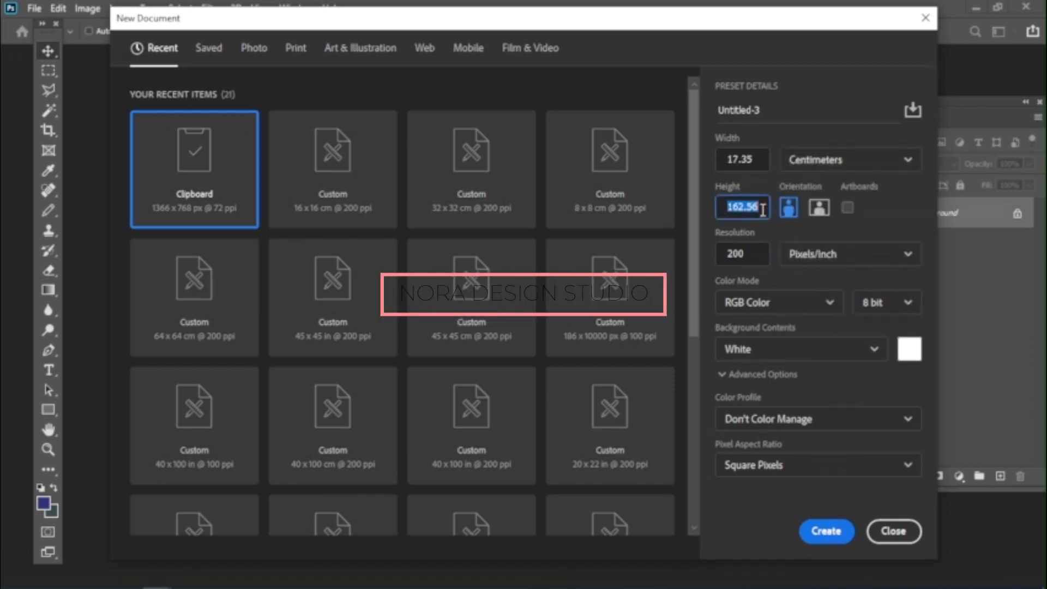
type("64")
double_click(761, 167)
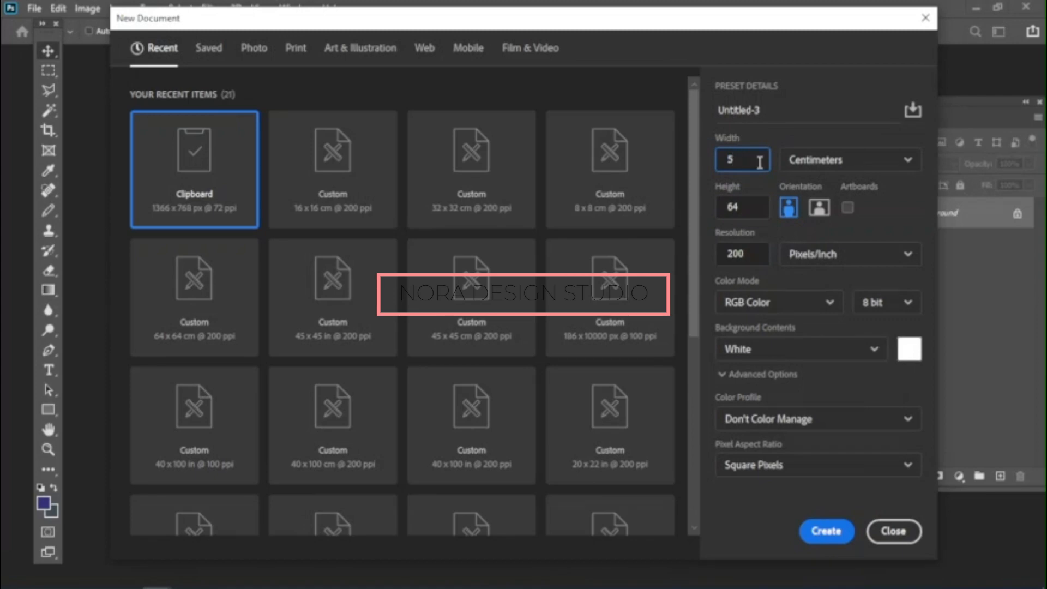
type("64")
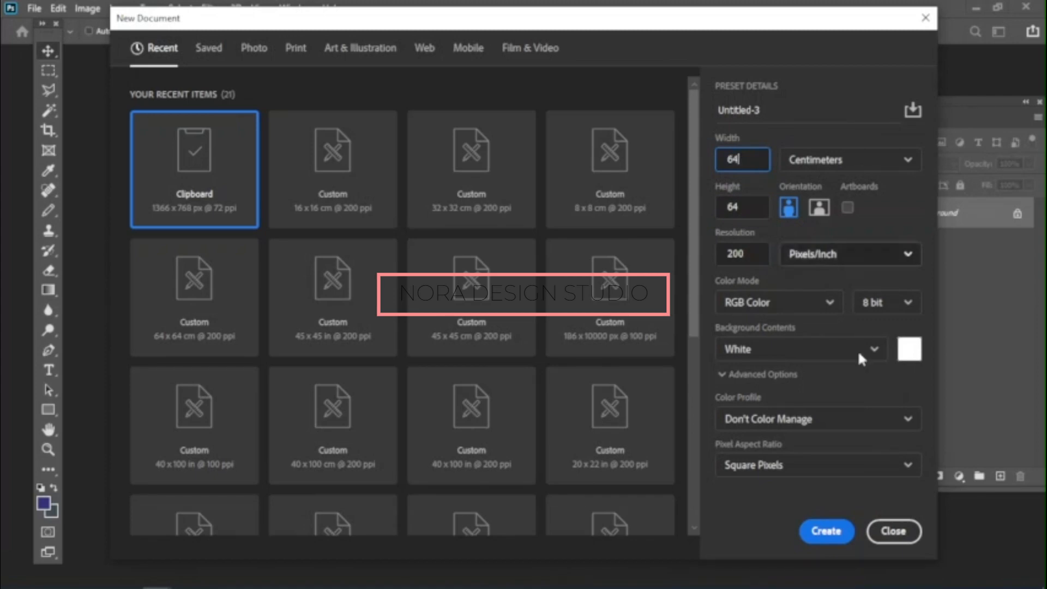
left_click(826, 530)
left_click_drag(298, 89, 487, 127)
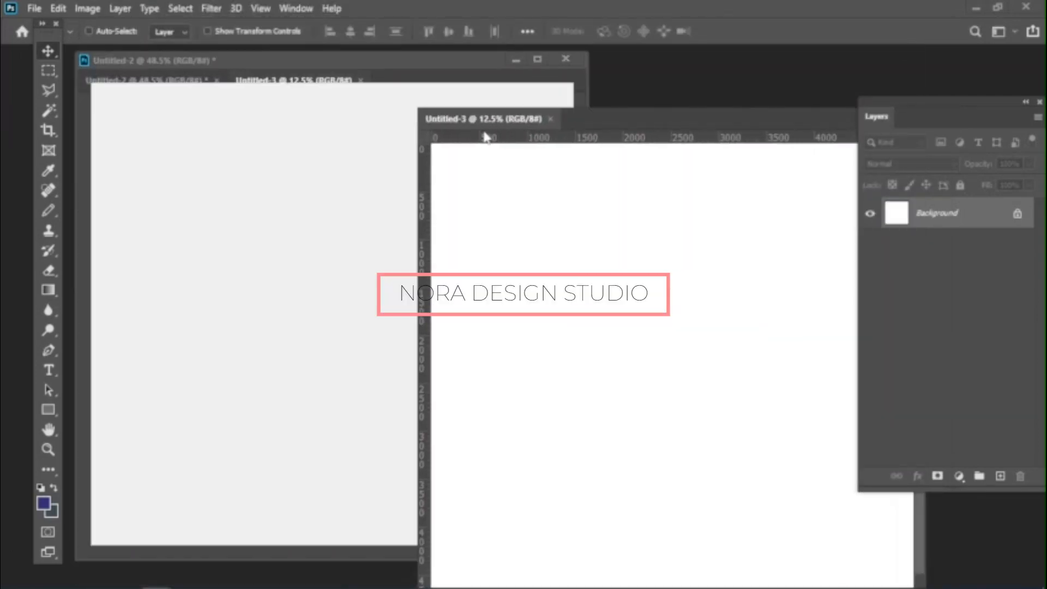
Check the image size of the strawberry tile document without changing it
left_click(274, 134)
left_click(87, 8)
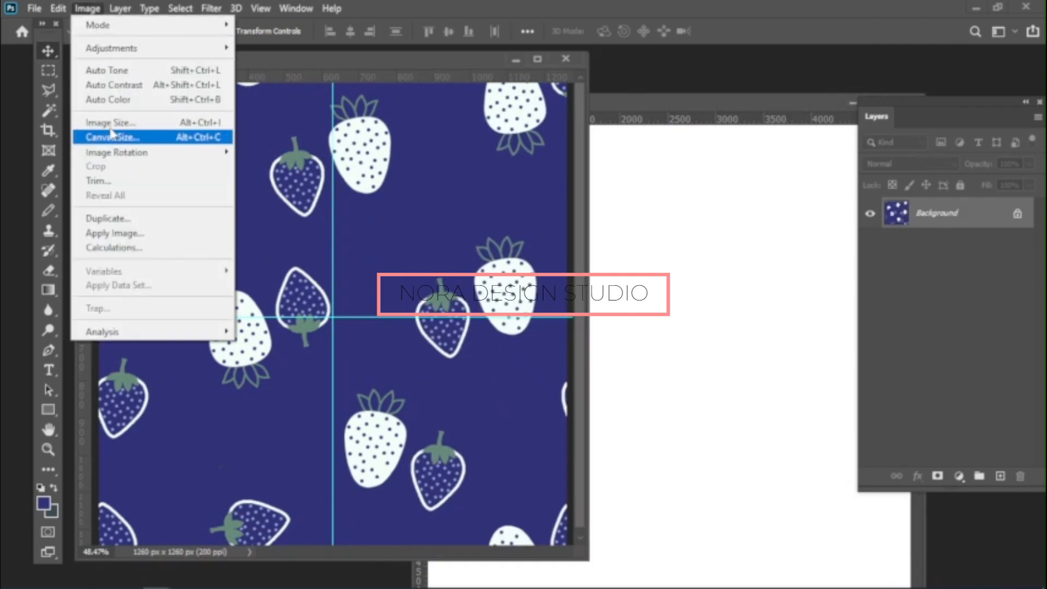
left_click(109, 121)
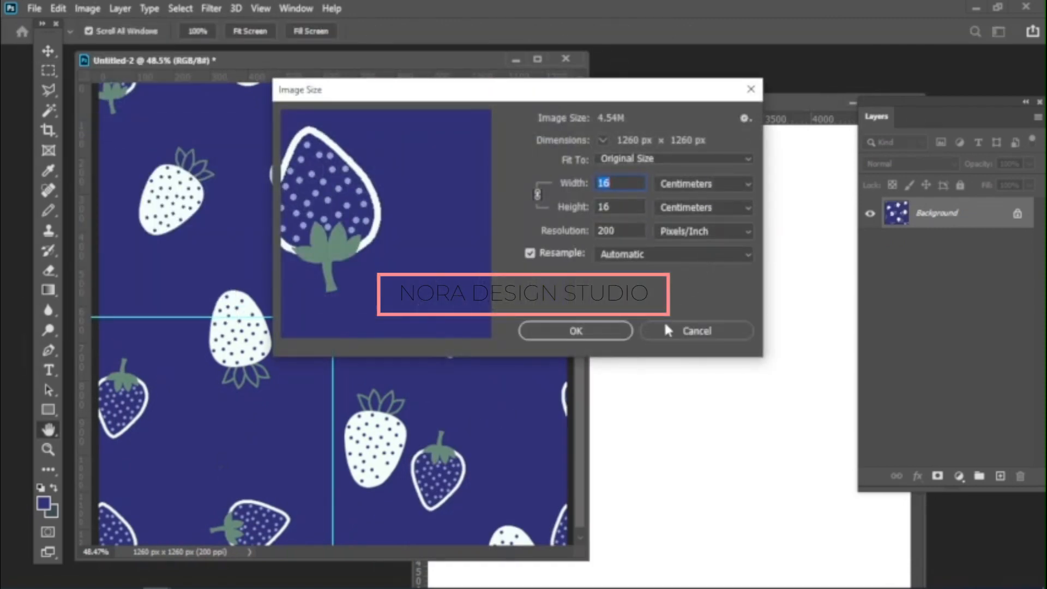
left_click(578, 332)
key("v")
Fill the Background of the blank 64 × 64 cm document with the custom strawberry pattern at Normal mode and 100% opacity
left_click(677, 355)
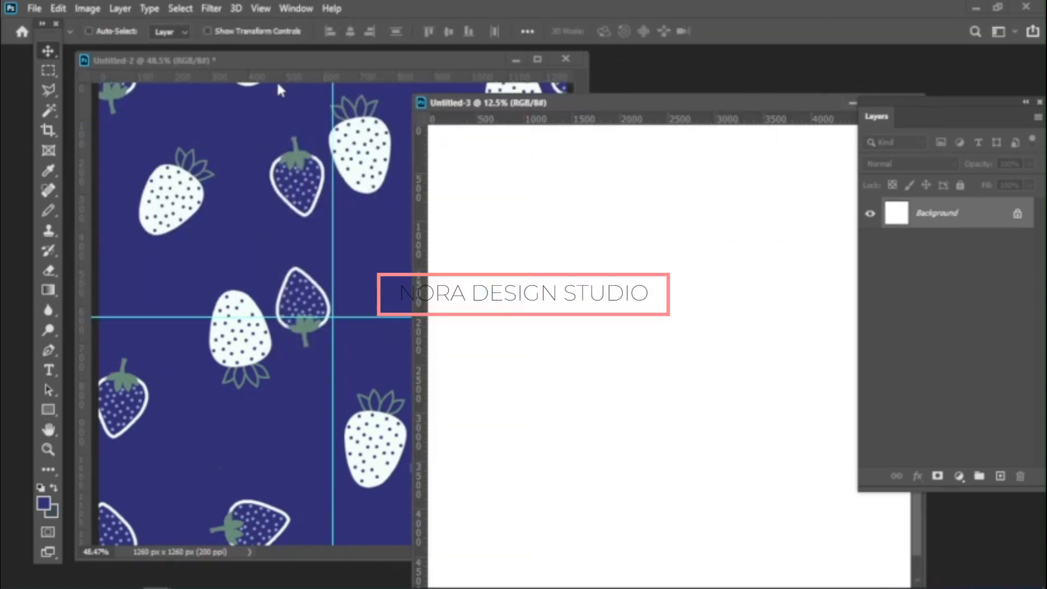
left_click_drag(496, 105, 445, 114)
left_click(58, 8)
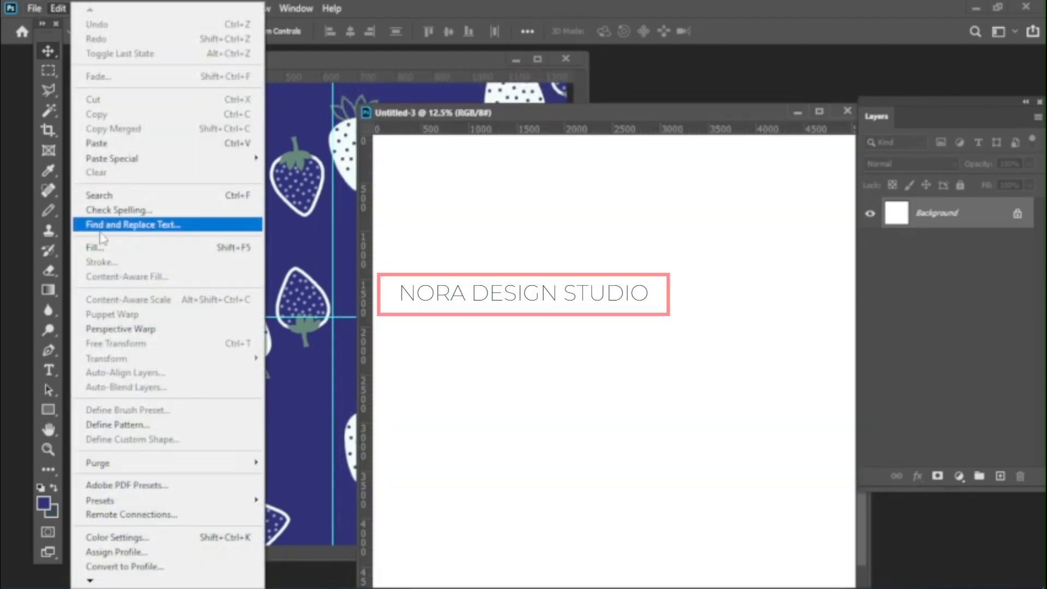
left_click(90, 244)
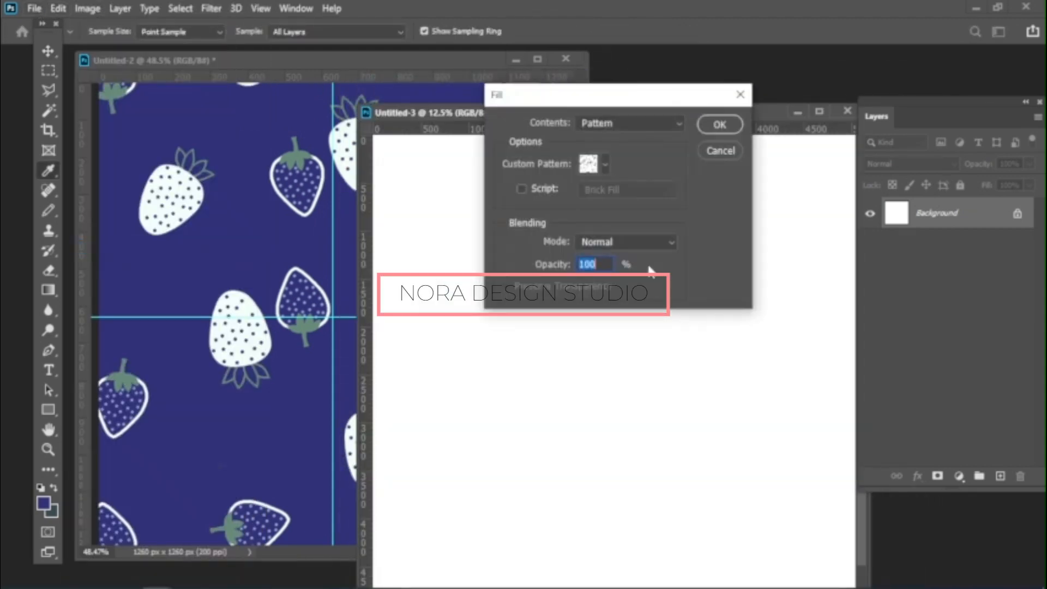
left_click(605, 166)
left_click(612, 263)
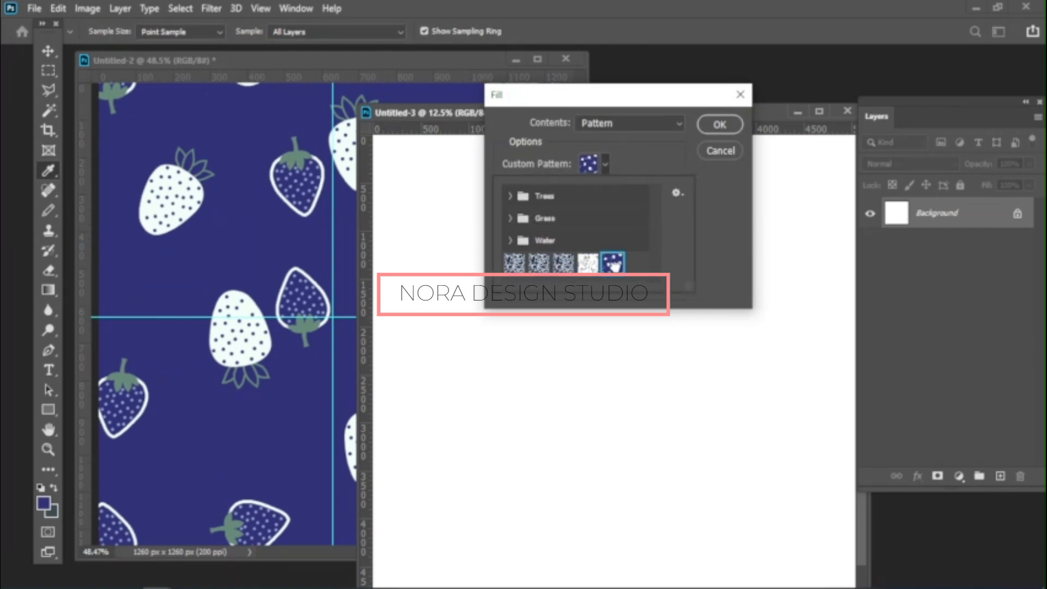
key("Return")
key("v")
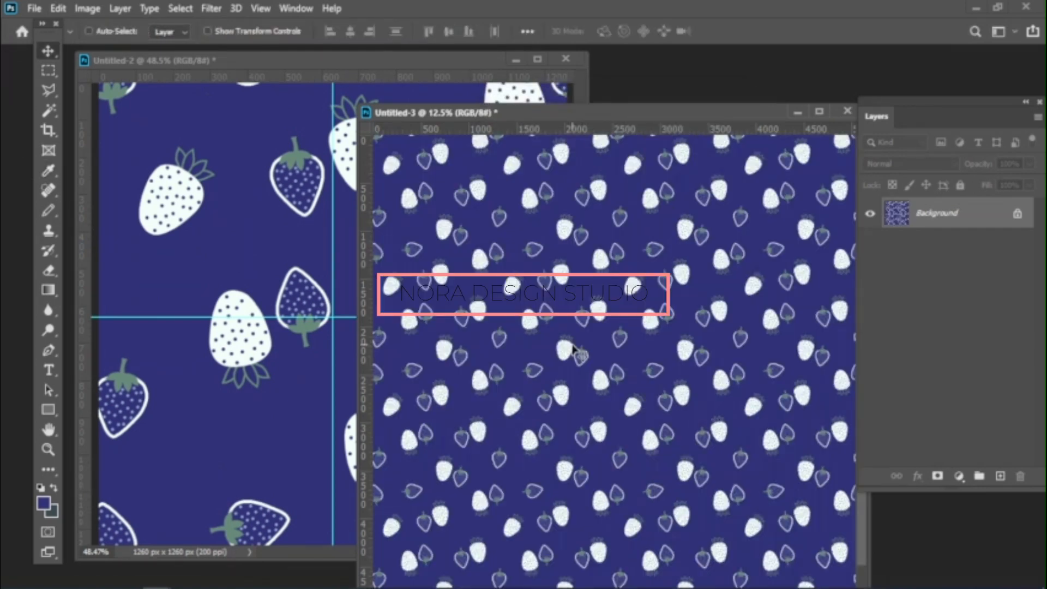
Reposition the filled document's window, then shorten the Layers panel and move it clear of the artwork
double_click(49, 429)
left_click_drag(640, 59, 672, 74)
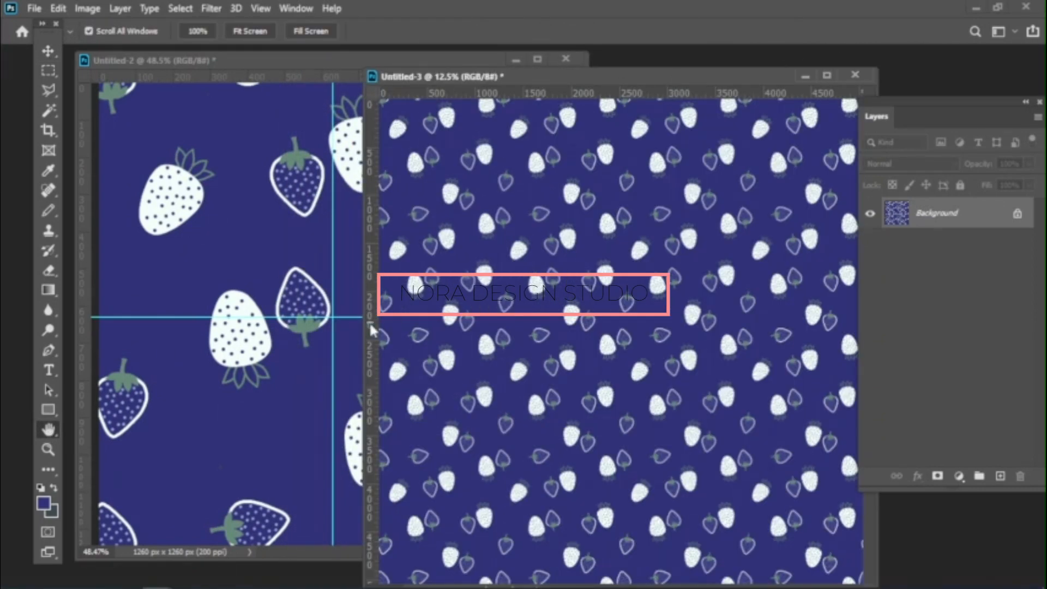
left_click_drag(1035, 483, 1036, 281)
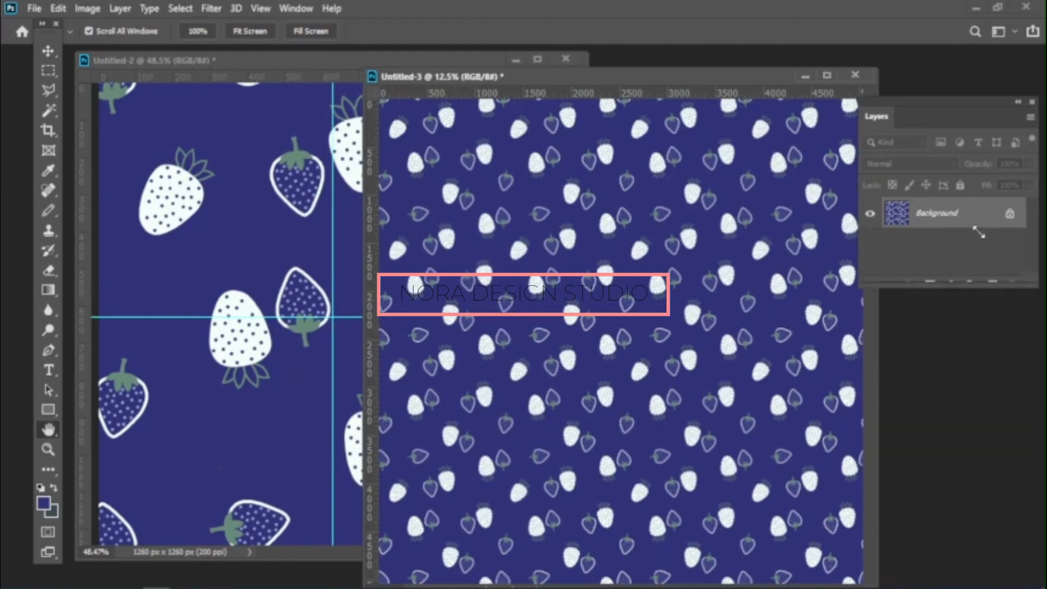
left_click_drag(918, 99, 951, 72)
Inspect the repeated strawberries up close for visible seams, then fit the whole filled document back in view
left_click(48, 448)
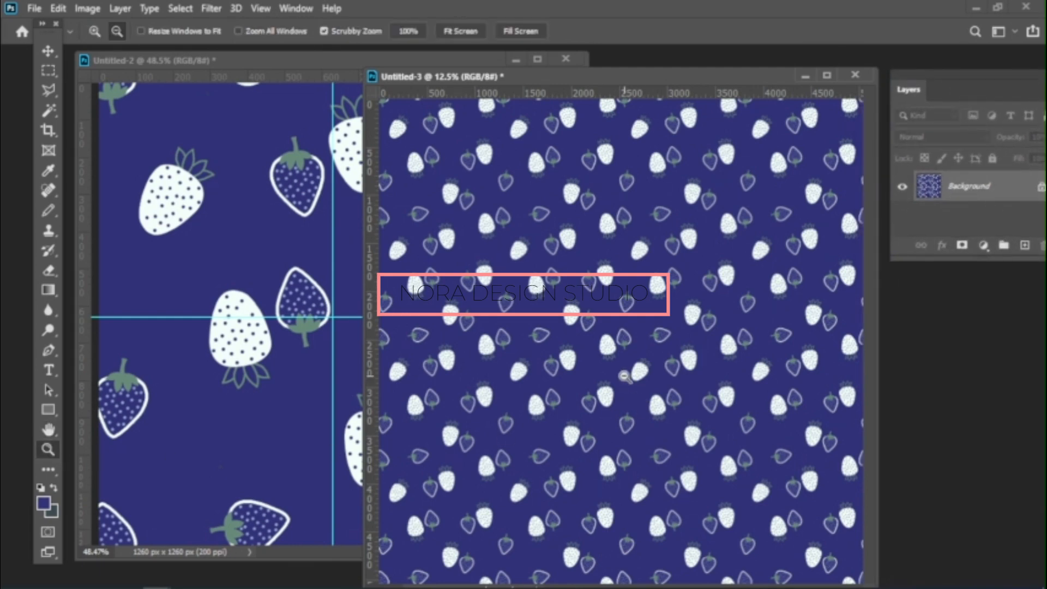
left_click_drag(625, 378, 708, 456)
left_click_drag(487, 474, 409, 420)
left_click_drag(703, 317, 660, 318)
double_click(48, 430)
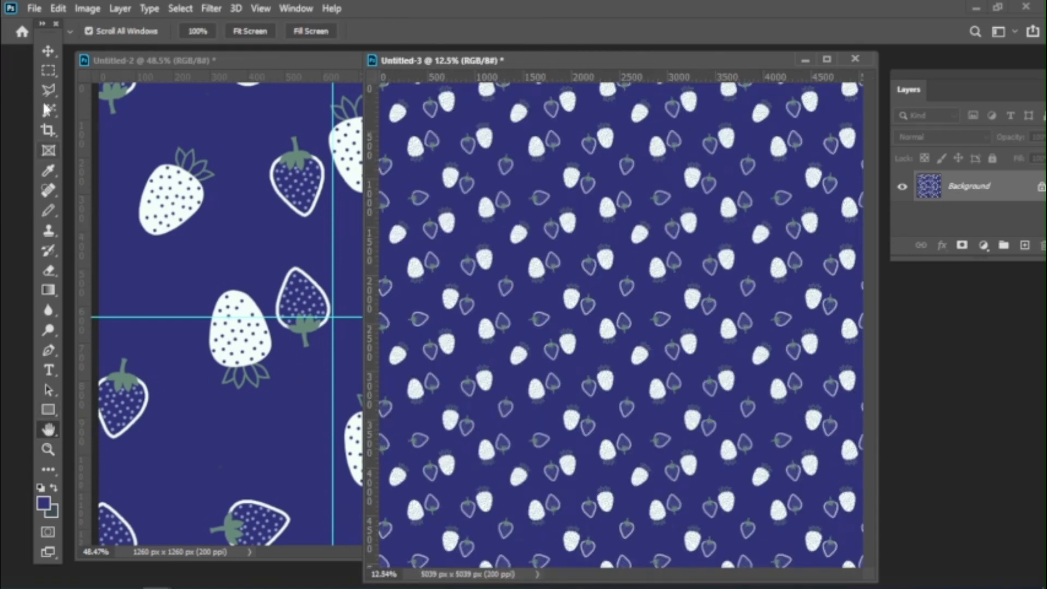
Place the strawberry tile's window beside the filled document so the two do not overlap
left_click(48, 51)
left_click(252, 278)
left_click_drag(478, 59, 245, 72)
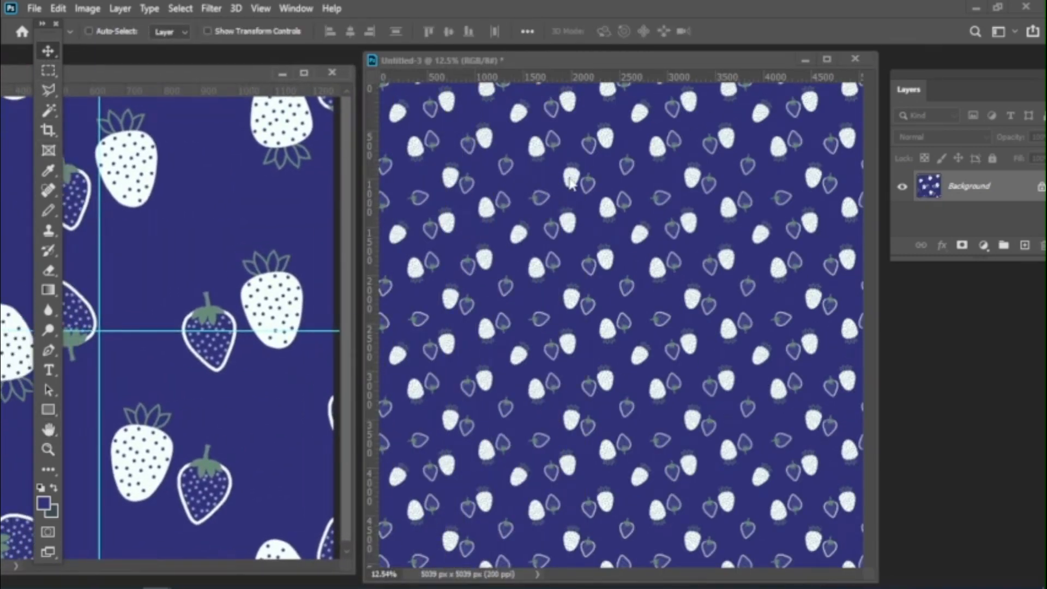
Remove the vertical and horizontal guides from the strawberry tile and close the toolbox covering it
left_click_drag(99, 273, 55, 253)
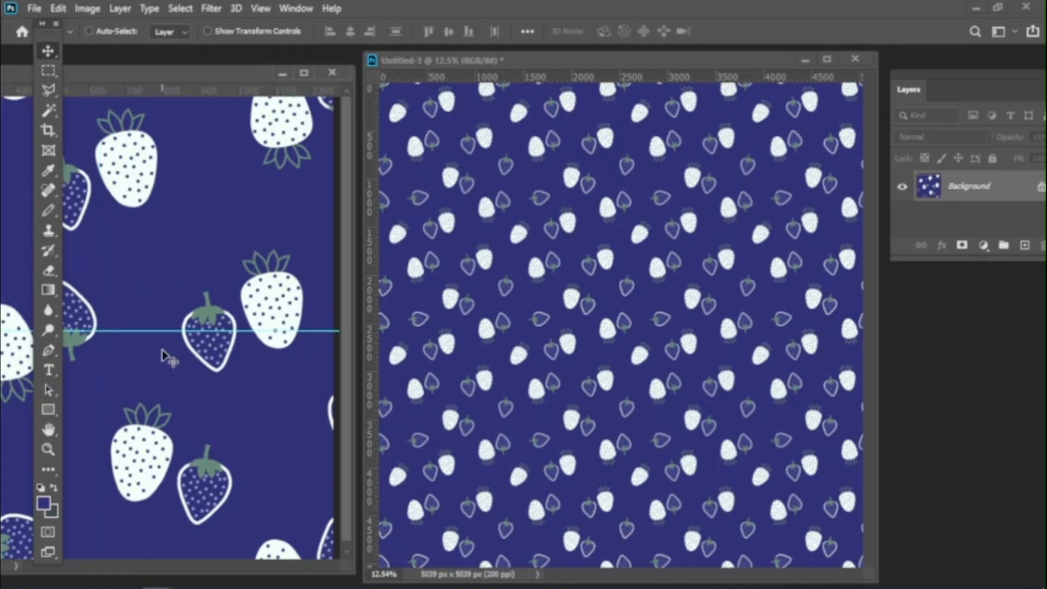
left_click_drag(152, 332, 160, 18)
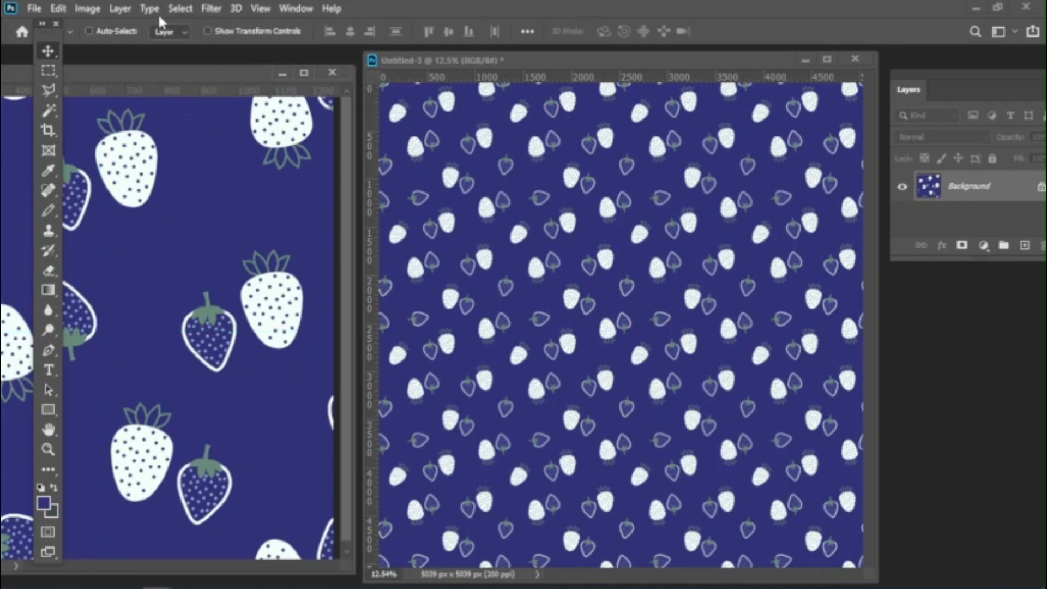
left_click(56, 23)
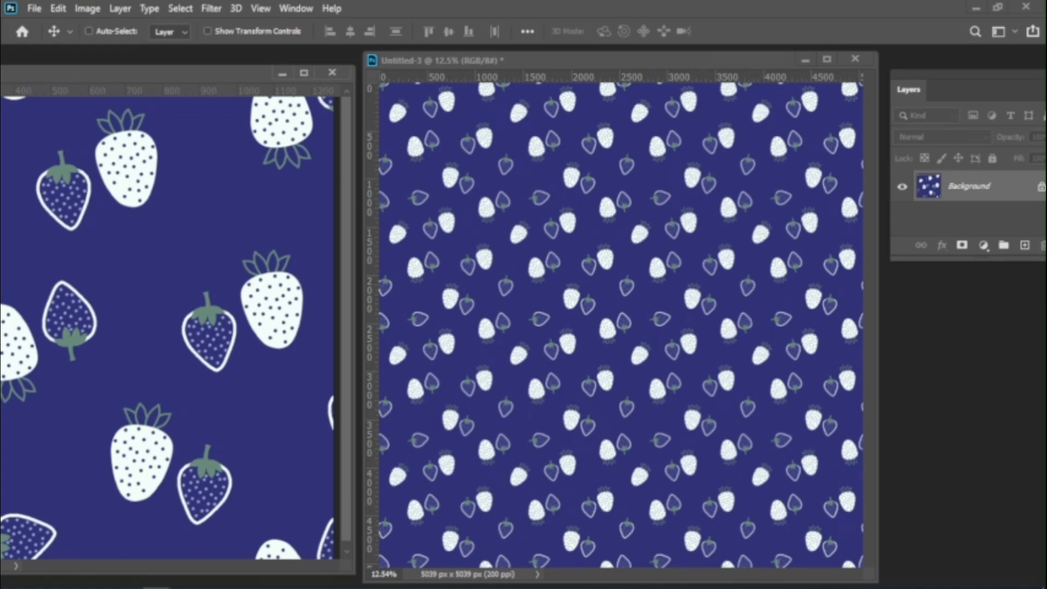